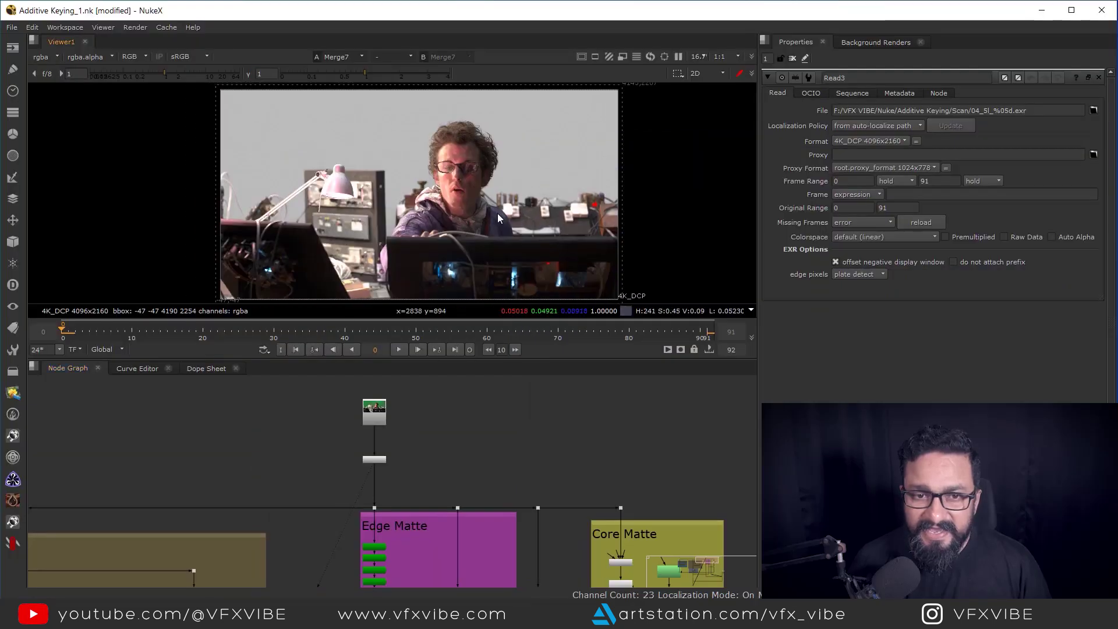
- Maximize the viewer and compare the full-frame Merge7 key result with the denoised green-screen plate
{"action": "key", "text": "space"}
{"action": "middle_click_drag", "start_coordinate": [599, 333], "coordinate": [654, 323]}
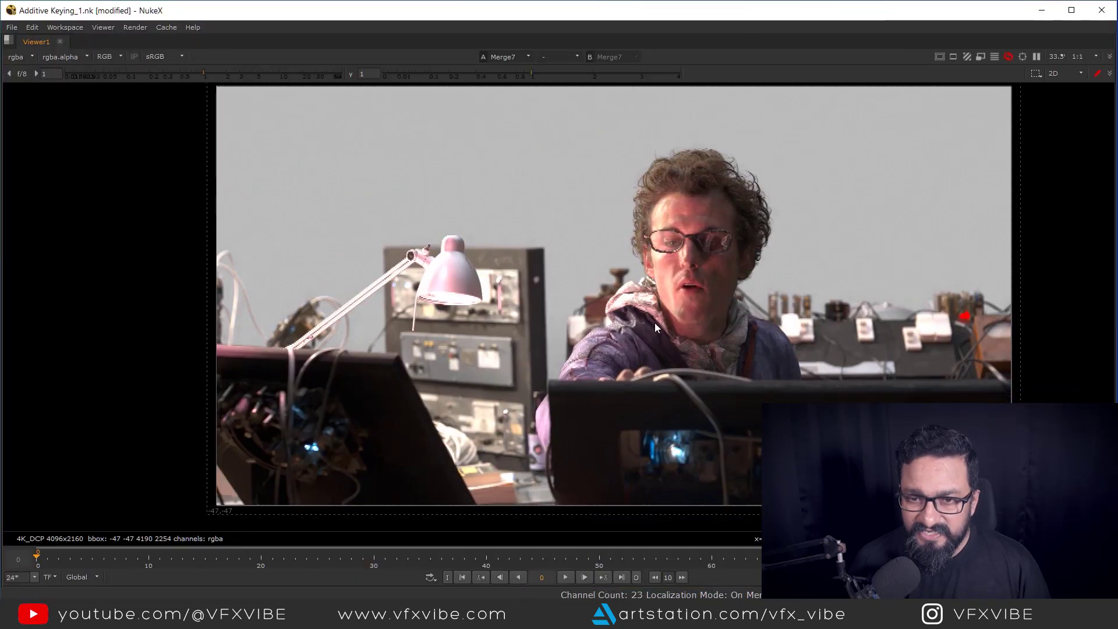
{"action": "key", "text": "1"}
{"action": "key", "text": "2"}
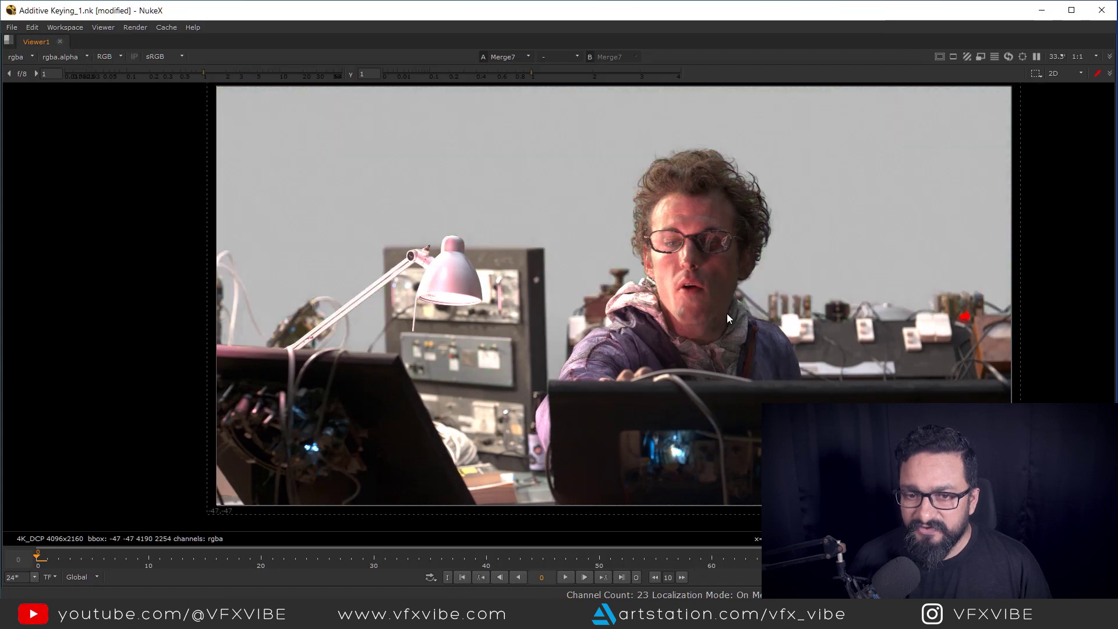
{"action": "key", "text": "1"}
{"action": "key", "text": "2"}
- Compare the key result with the green-screen plate up close around the man's face and ear
{"action": "middle_click_drag", "start_coordinate": [757, 253], "coordinate": [715, 285]}
{"action": "scroll", "coordinate": [716, 284], "scroll_direction": "up", "scroll_amount": 7}
{"action": "key", "text": "2"}
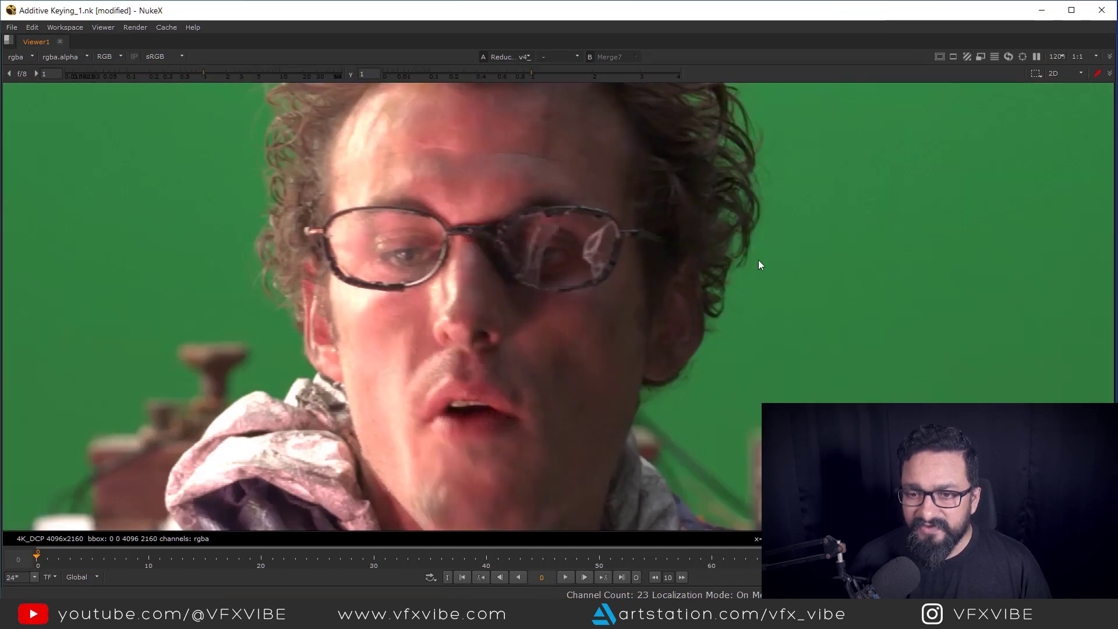
{"action": "key", "text": "1"}
{"action": "key", "text": "2"}
{"action": "scroll", "coordinate": [756, 279], "scroll_direction": "up", "scroll_amount": 4}
{"action": "key", "text": "1"}
{"action": "key", "text": "2"}
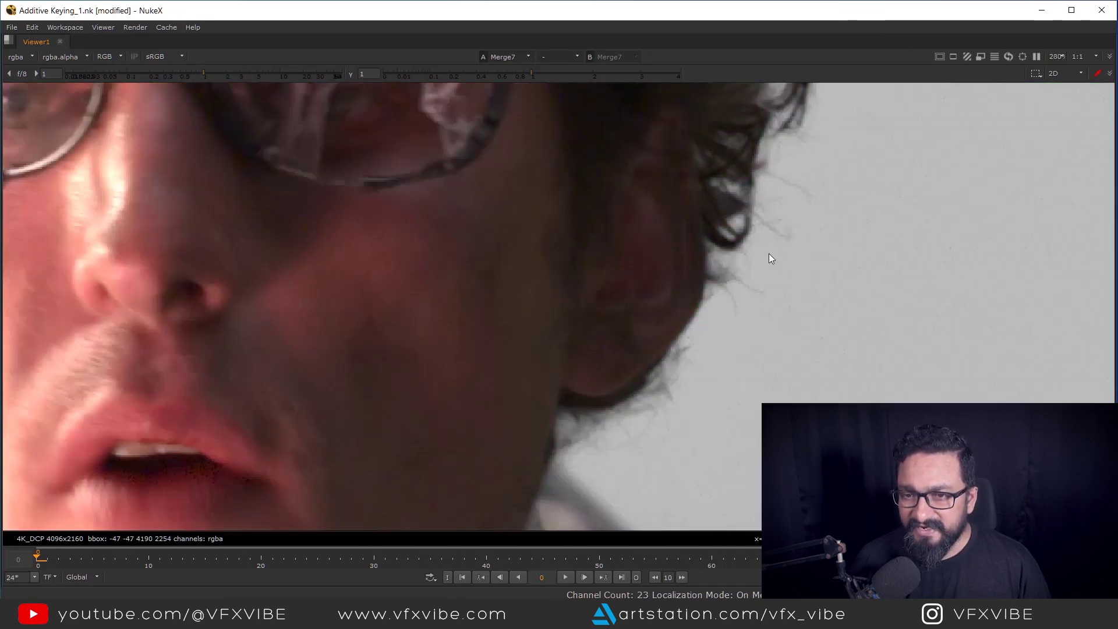
- Compare the key result with the plate along the curls at the side and crown of the man's head
{"action": "key", "text": "1"}
{"action": "middle_click_drag", "start_coordinate": [769, 253], "coordinate": [791, 425]}
{"action": "key", "text": "2"}
{"action": "middle_click_drag", "start_coordinate": [771, 175], "coordinate": [818, 354]}
{"action": "key", "text": "1"}
{"action": "key", "text": "1"}
{"action": "scroll", "coordinate": [786, 356], "scroll_direction": "down", "scroll_amount": 7}
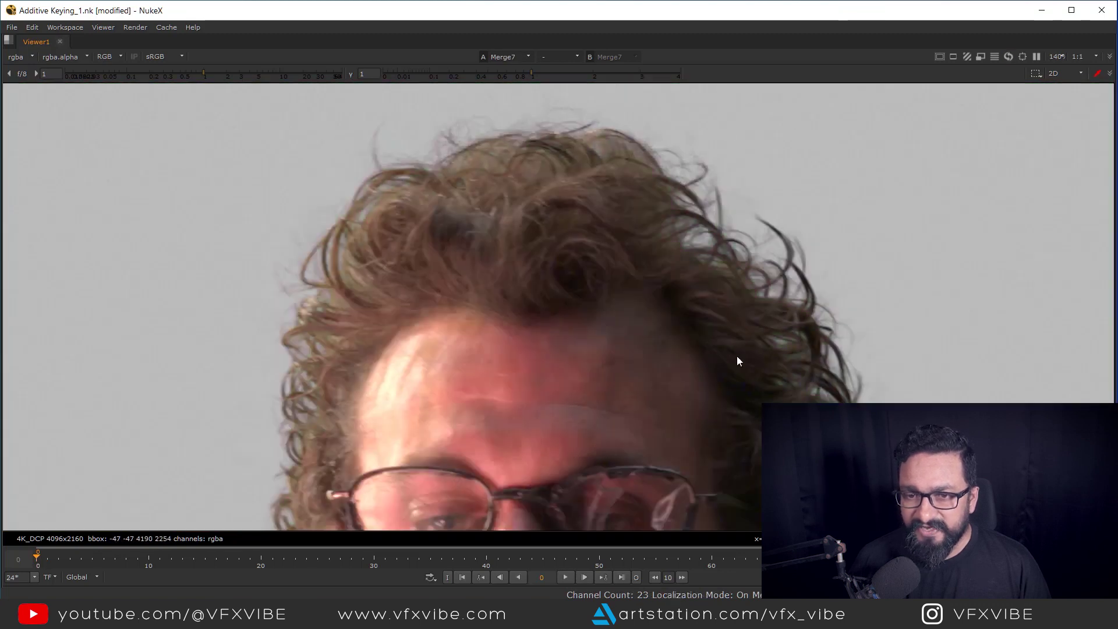
{"action": "key", "text": "2"}
{"action": "key", "text": "1"}
- Compare the key result with the plate around the blurred background props and the edge of the purple sleeve
{"action": "scroll", "coordinate": [670, 321], "scroll_direction": "up", "scroll_amount": 4}
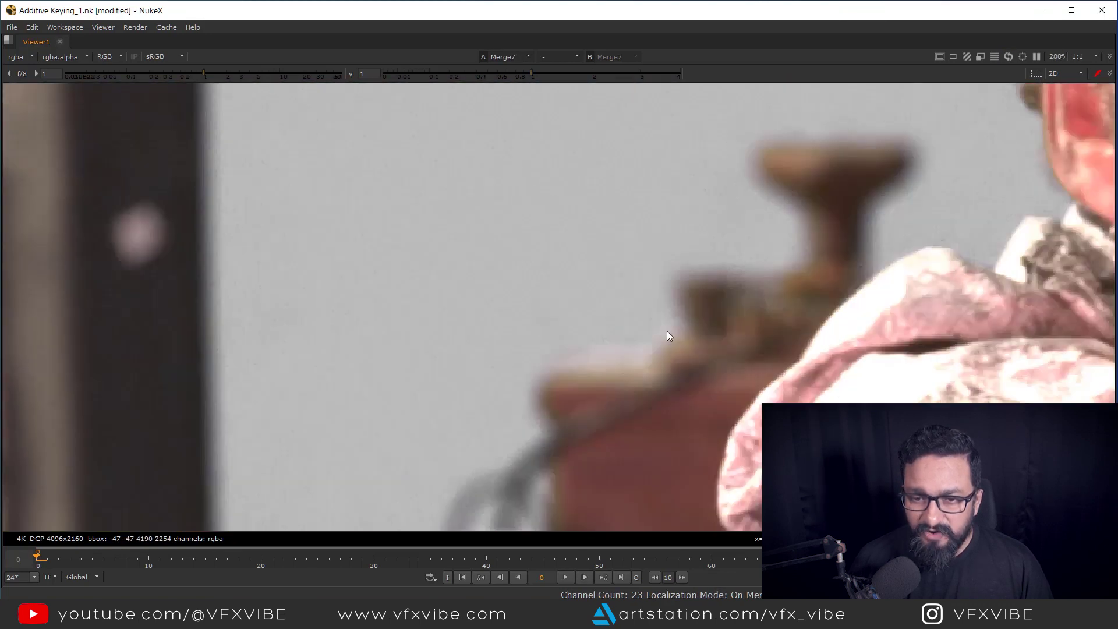
{"action": "key", "text": "2"}
{"action": "scroll", "coordinate": [658, 336], "scroll_direction": "down", "scroll_amount": 3}
{"action": "key", "text": "1"}
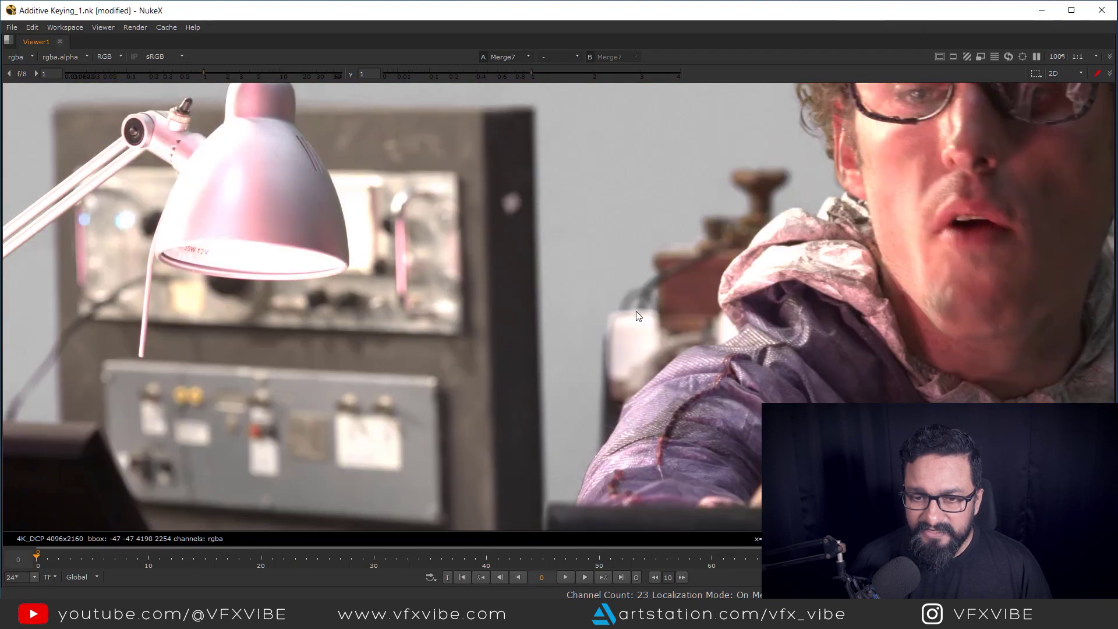
{"action": "scroll", "coordinate": [670, 291], "scroll_direction": "up", "scroll_amount": 5}
{"action": "left_click_drag", "start_coordinate": [501, 261], "coordinate": [715, 419]}
{"action": "scroll", "coordinate": [648, 385], "scroll_direction": "down", "scroll_amount": 4}
{"action": "scroll", "coordinate": [600, 326], "scroll_direction": "up", "scroll_amount": 5}
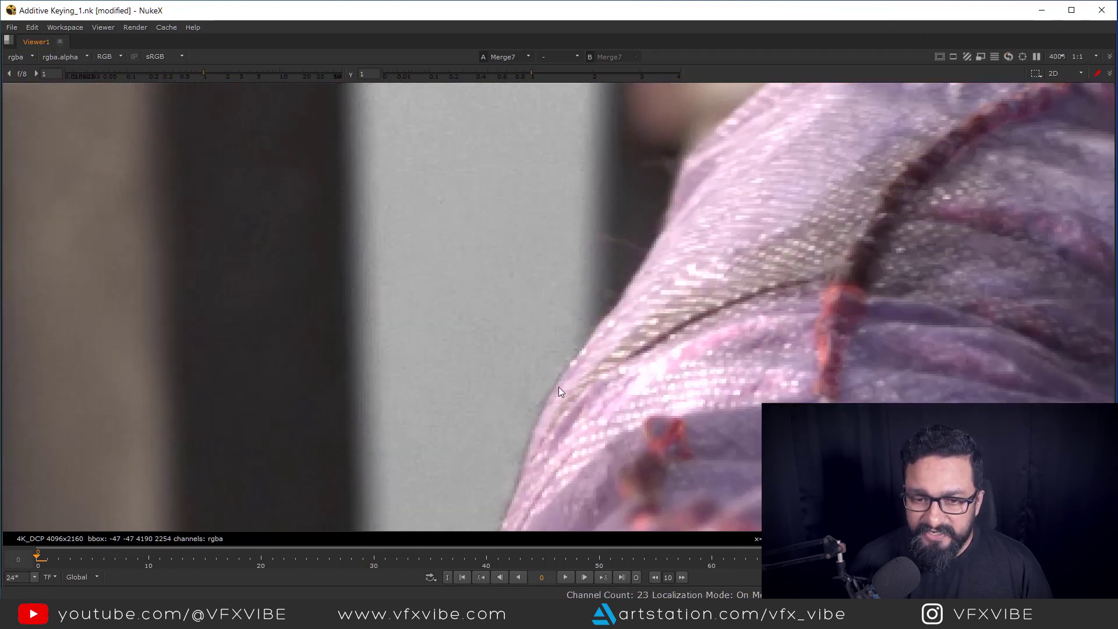
{"action": "key", "text": "2"}
{"action": "key", "text": "1"}
{"action": "key", "text": "2"}
{"action": "scroll", "coordinate": [546, 393], "scroll_direction": "down", "scroll_amount": 6}
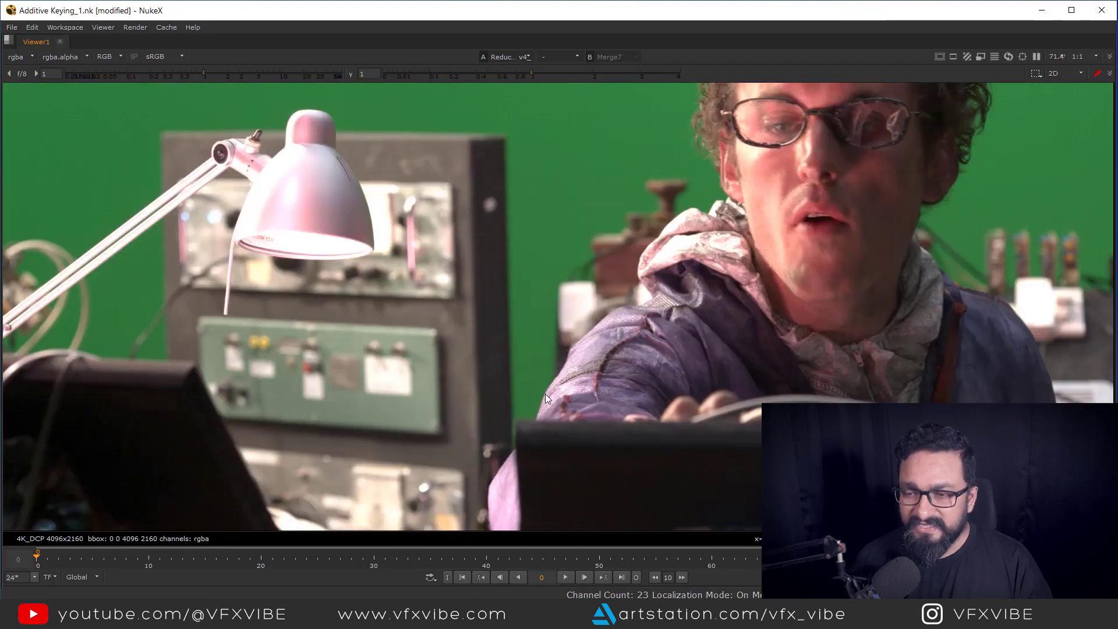
- Examine the fine hair strands at the crown by comparing the key result with the green-screen plate
{"action": "scroll", "coordinate": [669, 372], "scroll_direction": "down", "scroll_amount": 3}
{"action": "scroll", "coordinate": [756, 240], "scroll_direction": "up", "scroll_amount": 4}
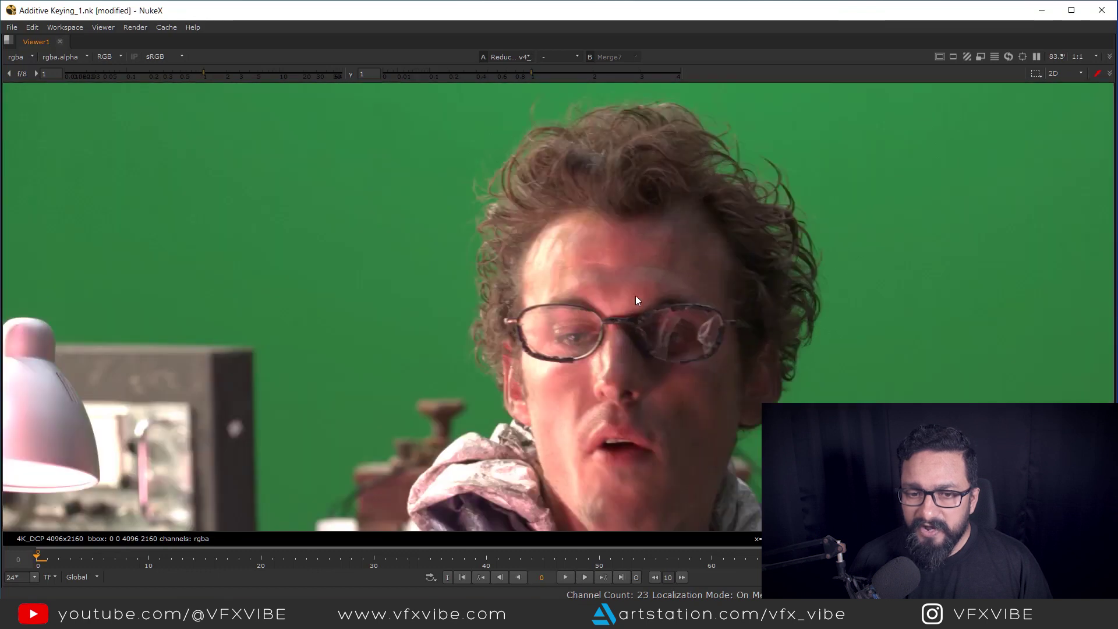
{"action": "key", "text": "2"}
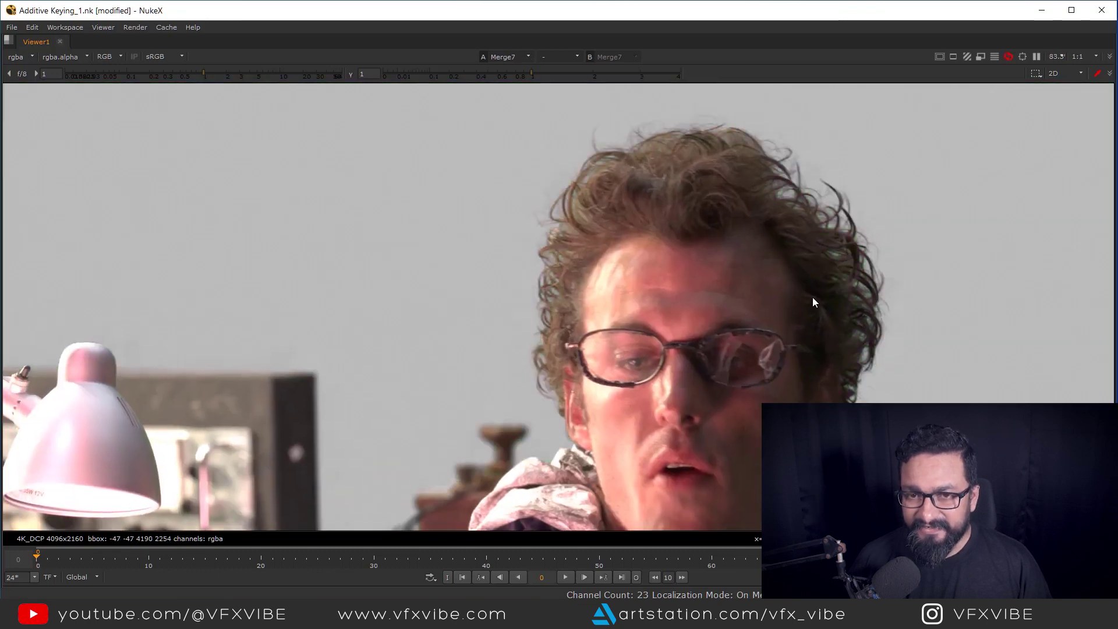
{"action": "key", "text": "1"}
{"action": "key", "text": "2"}
{"action": "scroll", "coordinate": [670, 152], "scroll_direction": "up", "scroll_amount": 3}
{"action": "scroll", "coordinate": [670, 161], "scroll_direction": "up", "scroll_amount": 4}
{"action": "key", "text": "1"}
{"action": "key", "text": "2"}
{"action": "middle_click_drag", "start_coordinate": [692, 195], "coordinate": [745, 250]}
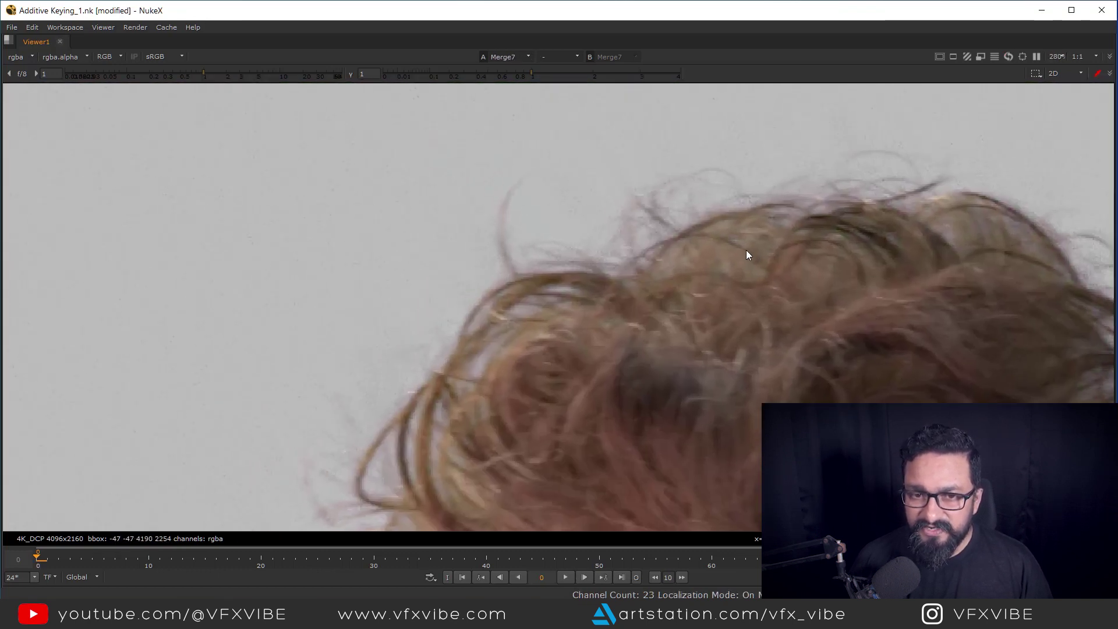
- Compare the remaining hair edges with the plate, fit the whole frame and restore the multi-pane layout
{"action": "key", "text": "1"}
{"action": "key", "text": "2"}
{"action": "middle_click_drag", "start_coordinate": [830, 281], "coordinate": [617, 215]}
{"action": "key", "text": "1"}
{"action": "scroll", "coordinate": [756, 352], "scroll_direction": "down", "scroll_amount": 6}
{"action": "key", "text": "2"}
{"action": "key", "text": "1"}
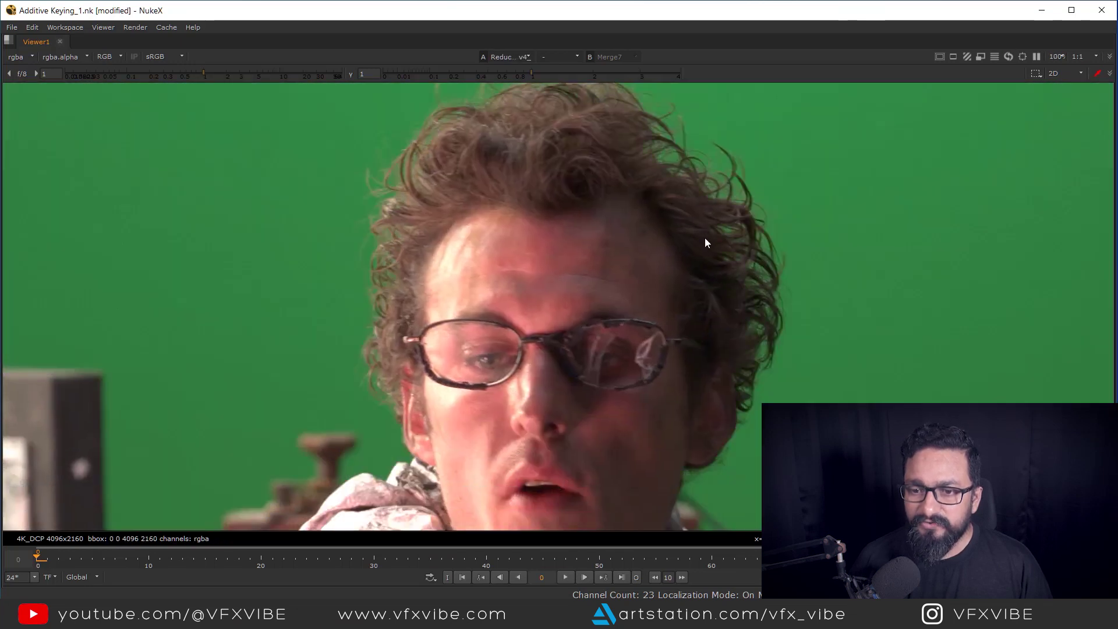
{"action": "key", "text": "f"}
{"action": "key", "text": "space"}
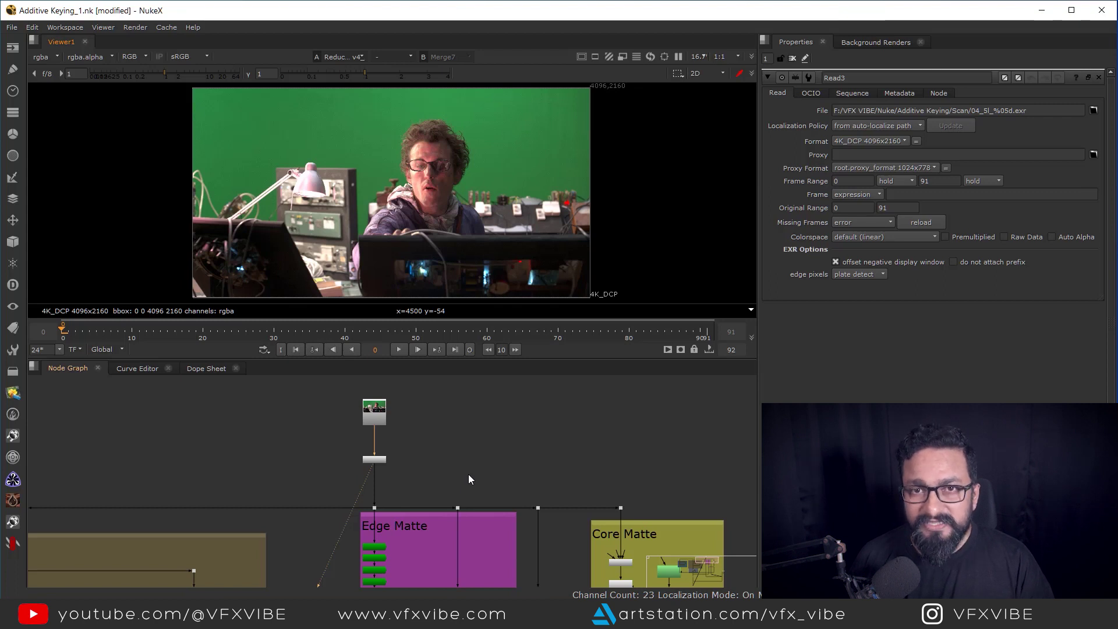
- View the Read3 scan and the Reduce Noise node's output at the start of the node graph
{"action": "scroll", "coordinate": [468, 474], "scroll_direction": "down", "scroll_amount": 2}
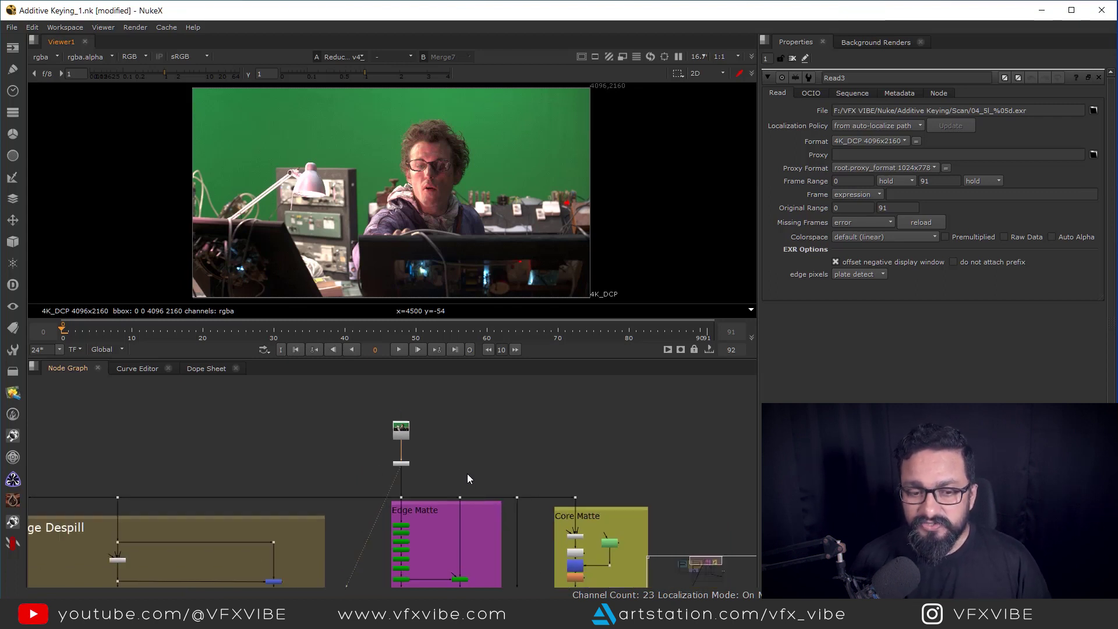
{"action": "middle_click_drag", "start_coordinate": [483, 475], "coordinate": [579, 456]}
{"action": "scroll", "coordinate": [493, 451], "scroll_direction": "up", "scroll_amount": 5}
{"action": "scroll", "coordinate": [503, 449], "scroll_direction": "up", "scroll_amount": 3}
{"action": "middle_click_drag", "start_coordinate": [503, 448], "coordinate": [499, 512]}
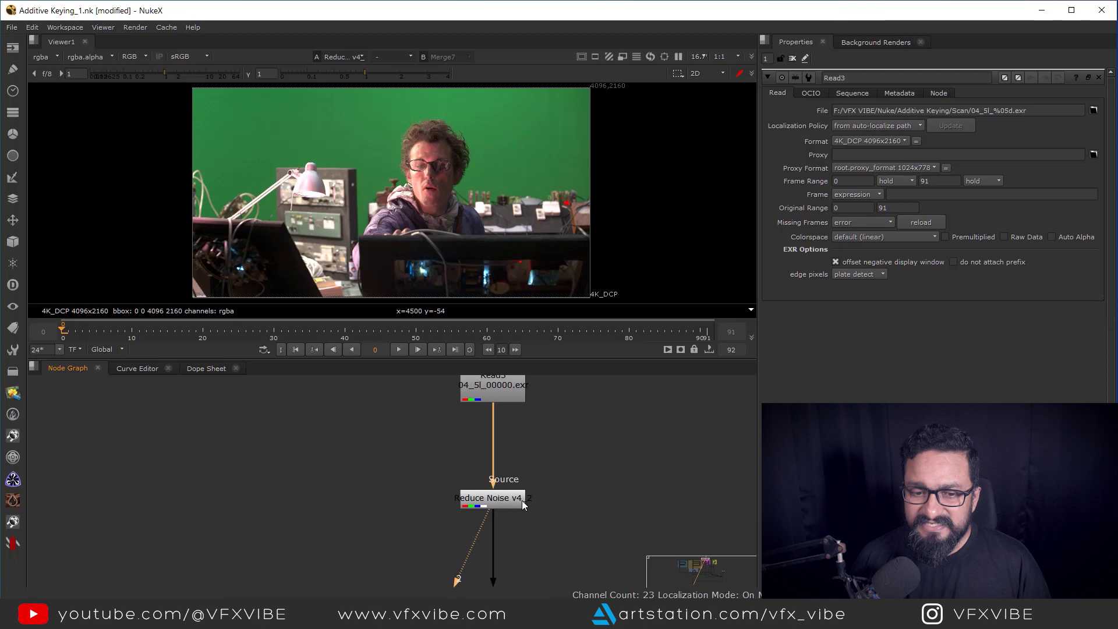
{"action": "left_click", "coordinate": [502, 385]}
{"action": "key", "text": "1"}
{"action": "left_click", "coordinate": [518, 499]}
{"action": "key", "text": "1"}
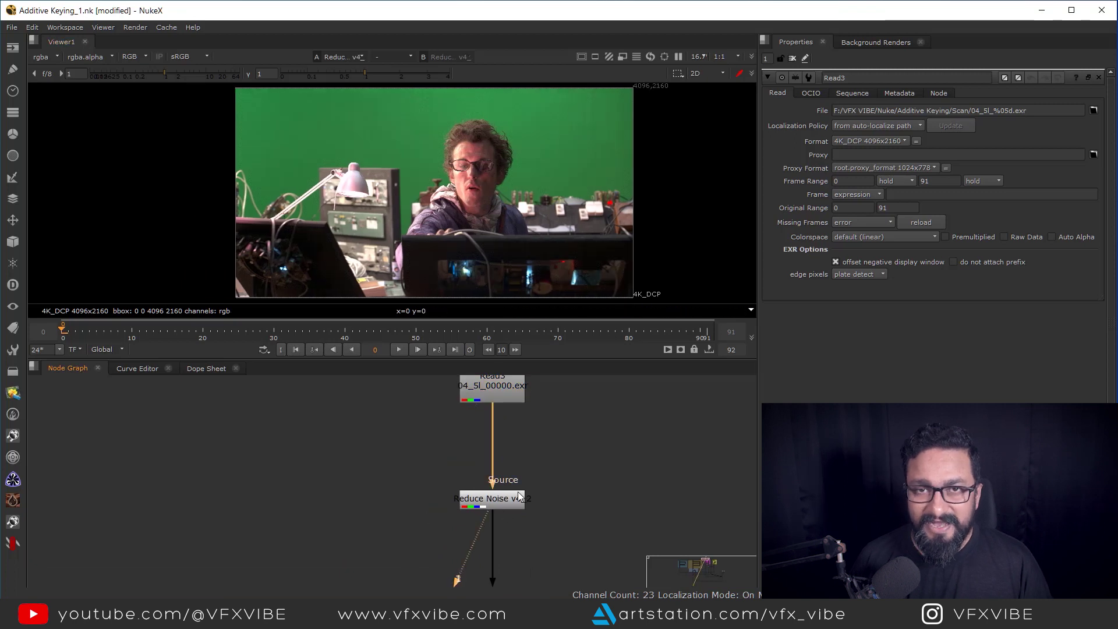
- View the IBKColour chain in the Edge Matte group, ending with the output of IBKColourV3_8
{"action": "scroll", "coordinate": [534, 489], "scroll_direction": "down", "scroll_amount": 5}
{"action": "scroll", "coordinate": [511, 499], "scroll_direction": "up", "scroll_amount": 6}
{"action": "middle_click_drag", "start_coordinate": [526, 577], "coordinate": [506, 459]}
{"action": "left_click", "coordinate": [505, 459]}
{"action": "key", "text": "1"}
{"action": "scroll", "coordinate": [528, 494], "scroll_direction": "down", "scroll_amount": 1}
{"action": "middle_click_drag", "start_coordinate": [527, 577], "coordinate": [524, 454]}
{"action": "left_click", "coordinate": [487, 482]}
{"action": "key", "text": "1"}
- View the IBKGizmoV3_2 output in the Edge Matte group and inspect its alpha channel
{"action": "left_click", "coordinate": [561, 493]}
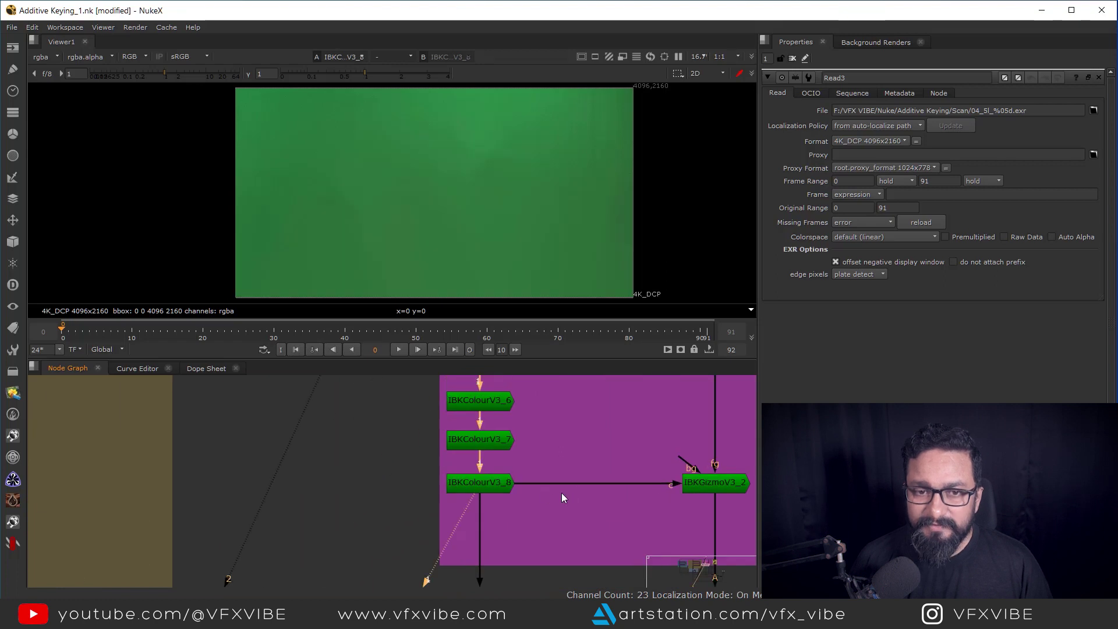
{"action": "middle_click_drag", "start_coordinate": [609, 530], "coordinate": [471, 576]}
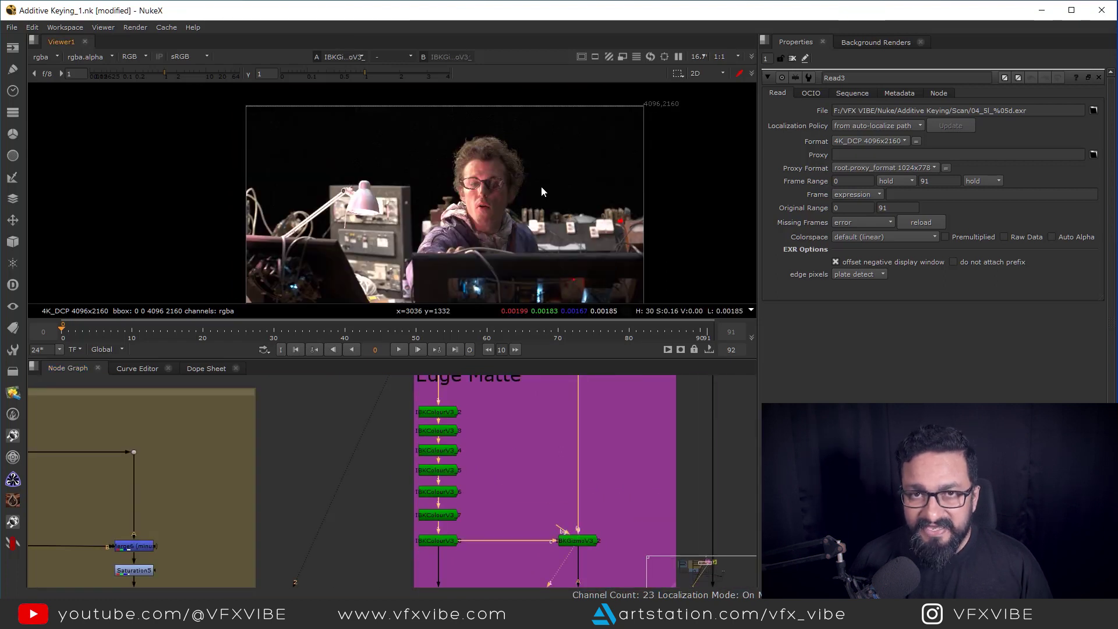
{"action": "middle_click_drag", "start_coordinate": [544, 190], "coordinate": [574, 197]}
{"action": "key", "text": "a"}
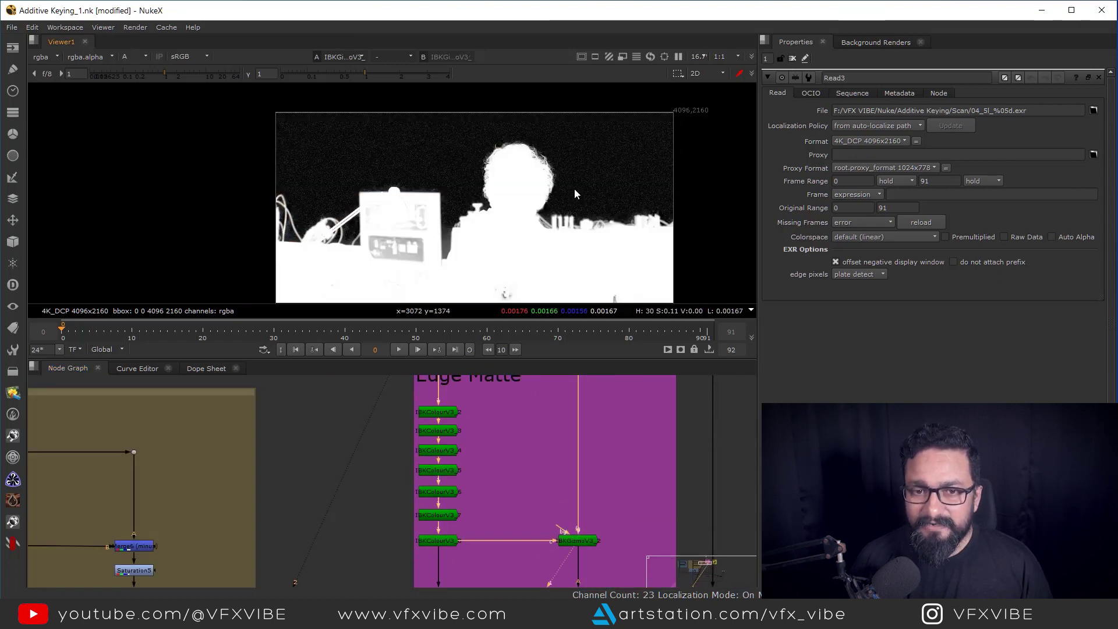
{"action": "scroll", "coordinate": [624, 266], "scroll_direction": "up", "scroll_amount": 2}
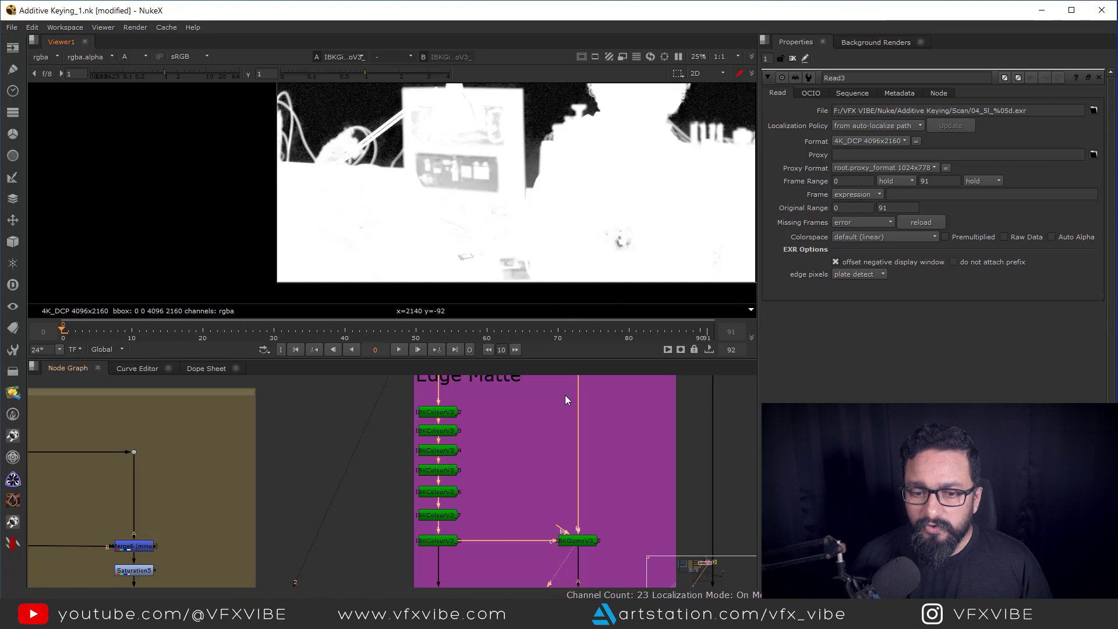
- View the alpha of Keylight1 and EdgeBlur2 in the Core Matte group
{"action": "scroll", "coordinate": [559, 410], "scroll_direction": "down", "scroll_amount": 6}
{"action": "scroll", "coordinate": [568, 443], "scroll_direction": "up", "scroll_amount": 6}
{"action": "middle_click_drag", "start_coordinate": [664, 431], "coordinate": [563, 430]}
{"action": "left_click", "coordinate": [554, 436]}
{"action": "key", "text": "1"}
{"action": "middle_click_drag", "start_coordinate": [590, 472], "coordinate": [581, 409]}
{"action": "left_click", "coordinate": [548, 470]}
{"action": "key", "text": "1"}
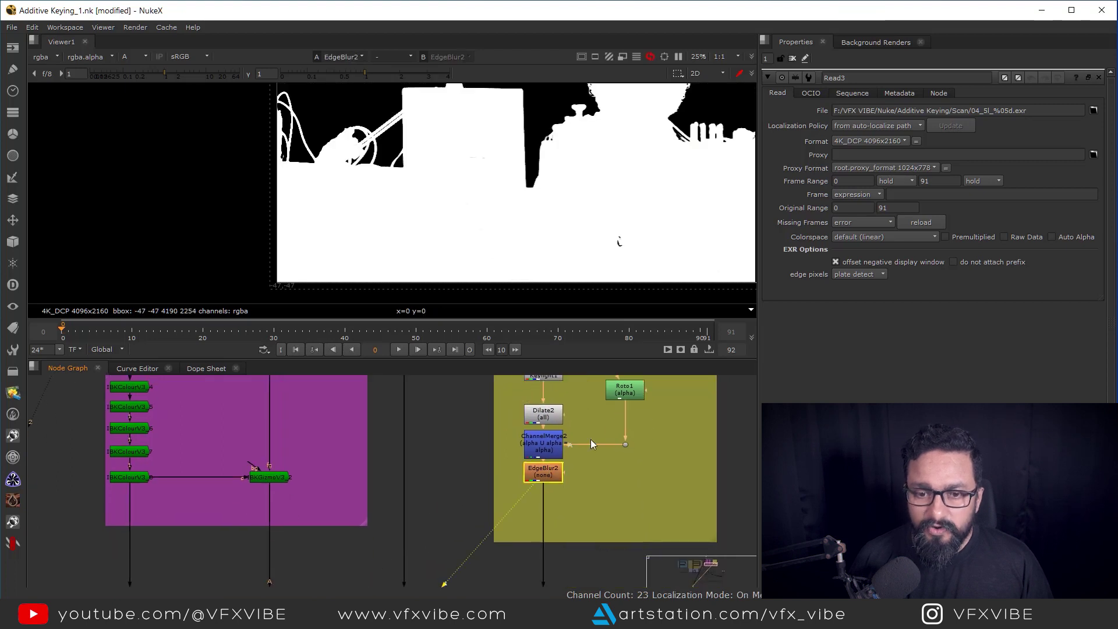
{"action": "scroll", "coordinate": [590, 439], "scroll_direction": "down", "scroll_amount": 3}
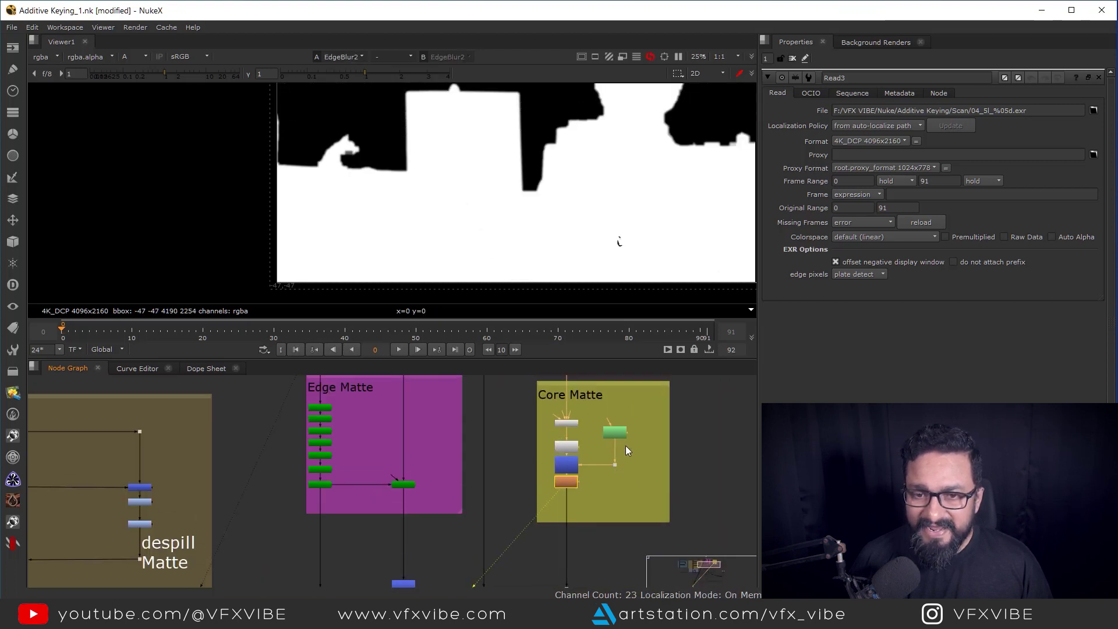
- Open the Roto1 properties and view Dilate2 to examine the matte holes covered by the roto ellipses
{"action": "double_click", "coordinate": [613, 432]}
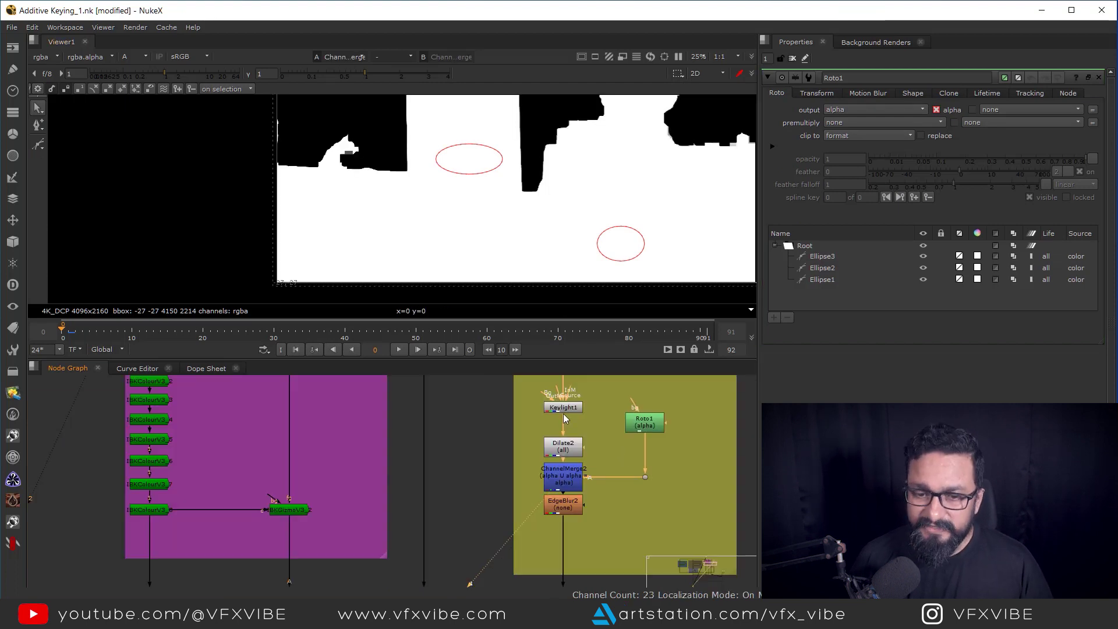
{"action": "left_click", "coordinate": [557, 449]}
{"action": "key", "text": "1"}
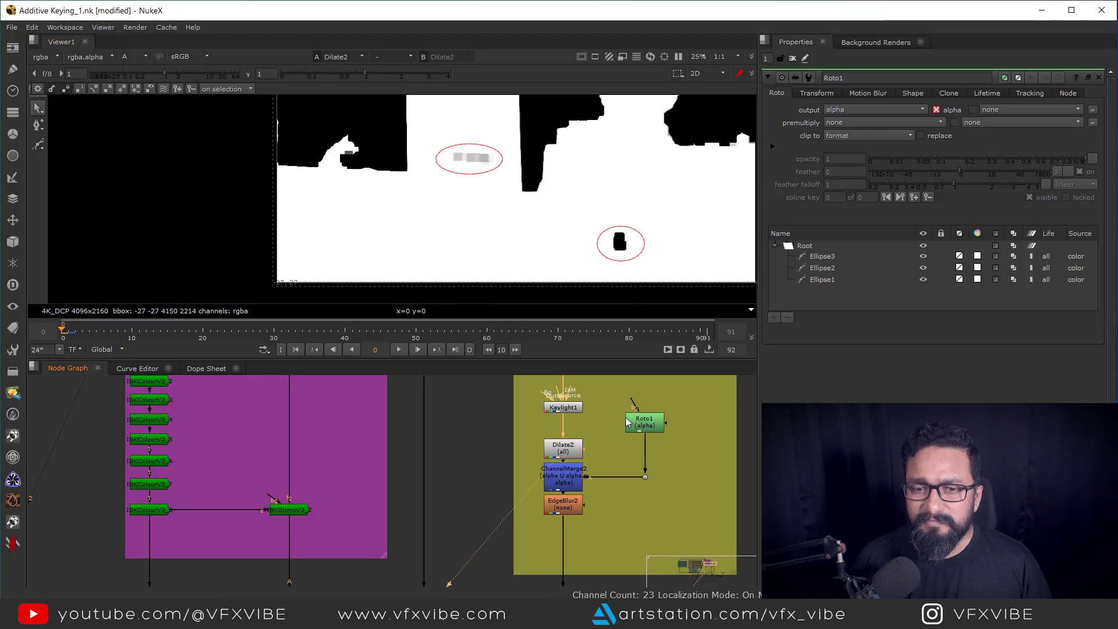
{"action": "left_click", "coordinate": [652, 428]}
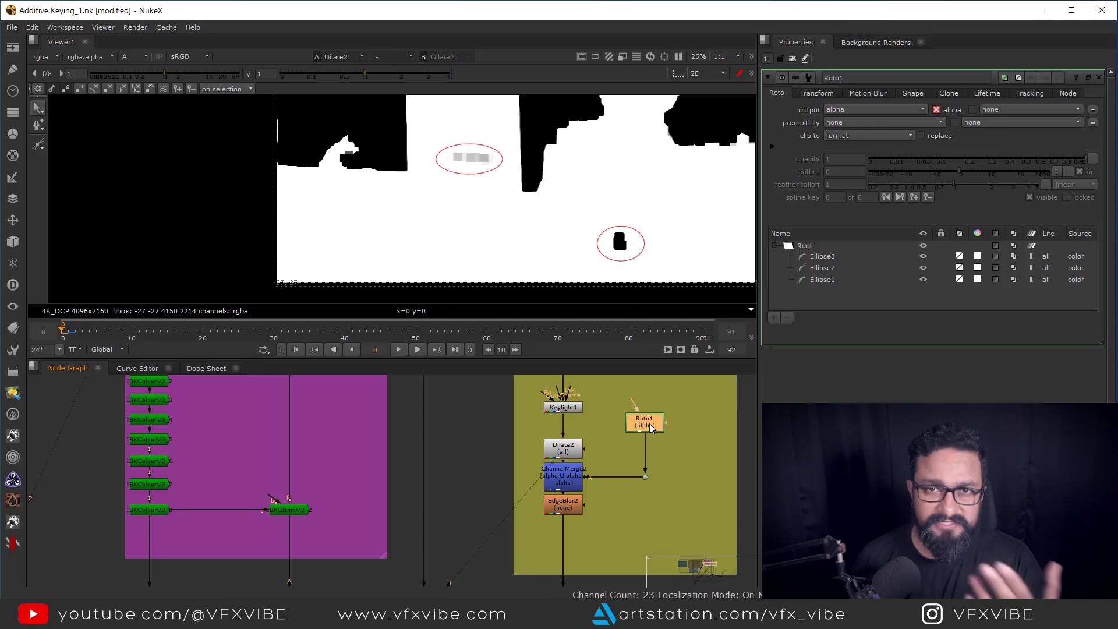
- View the alpha of the ChannelMerge that combines the Edge Matte and Core Matte
{"action": "scroll", "coordinate": [634, 441], "scroll_direction": "down", "scroll_amount": 3}
{"action": "middle_click_drag", "start_coordinate": [437, 579], "coordinate": [506, 515]}
{"action": "scroll", "coordinate": [506, 517], "scroll_direction": "up", "scroll_amount": 4}
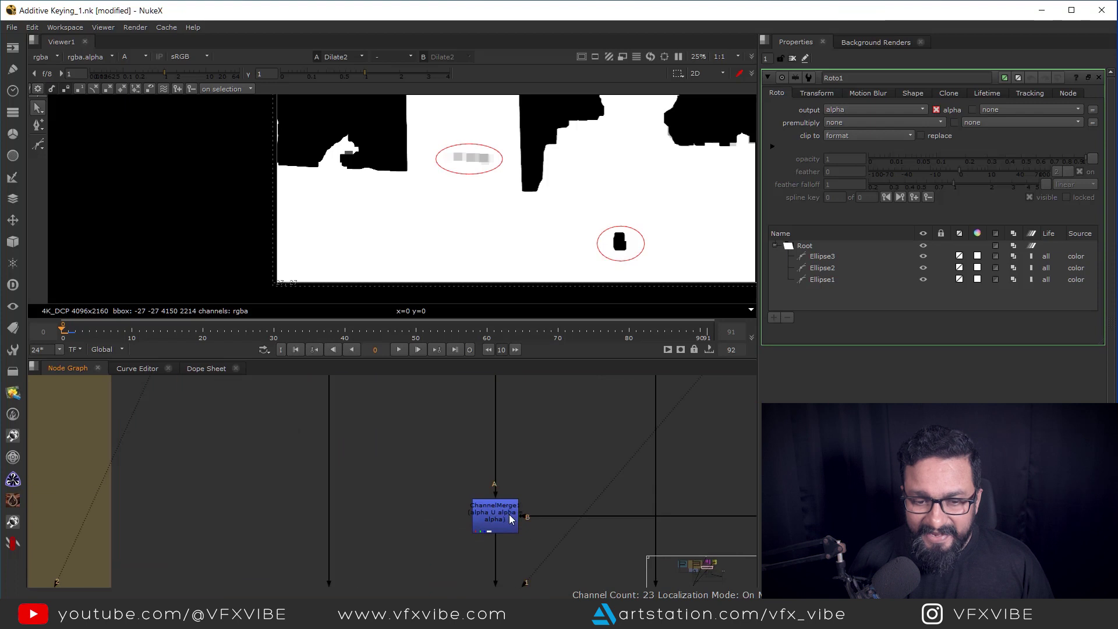
{"action": "left_click", "coordinate": [507, 518]}
{"action": "key", "text": "1"}
{"action": "scroll", "coordinate": [553, 238], "scroll_direction": "down", "scroll_amount": 3}
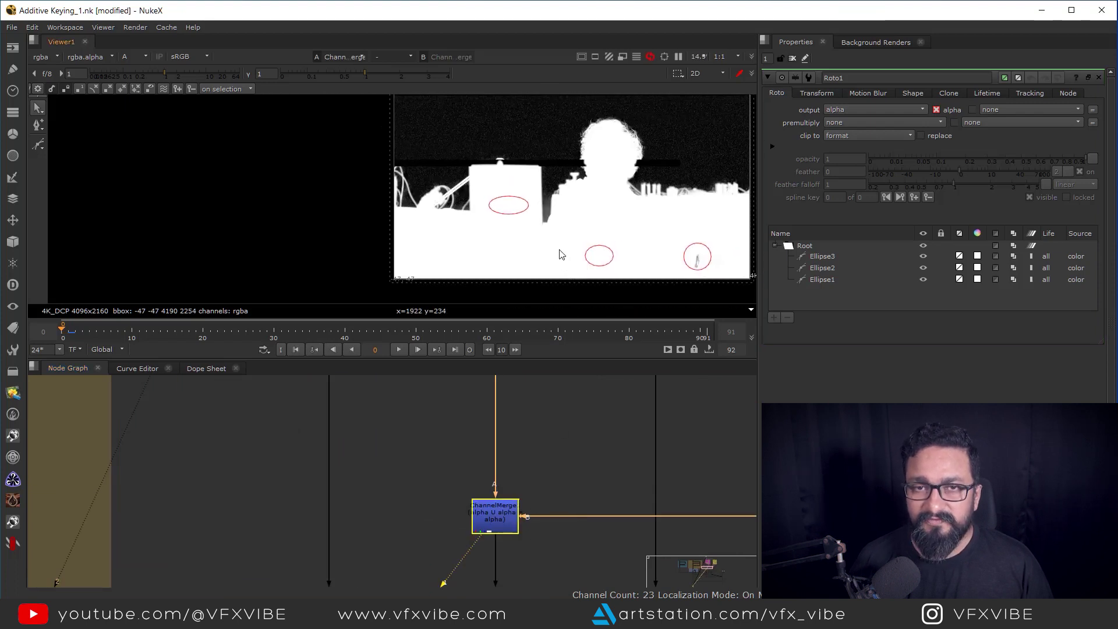
- View Keylight2 in the Core Despill group and switch the viewer from alpha back to full color
{"action": "scroll", "coordinate": [571, 442], "scroll_direction": "down", "scroll_amount": 5}
{"action": "middle_click_drag", "start_coordinate": [571, 417], "coordinate": [620, 447]}
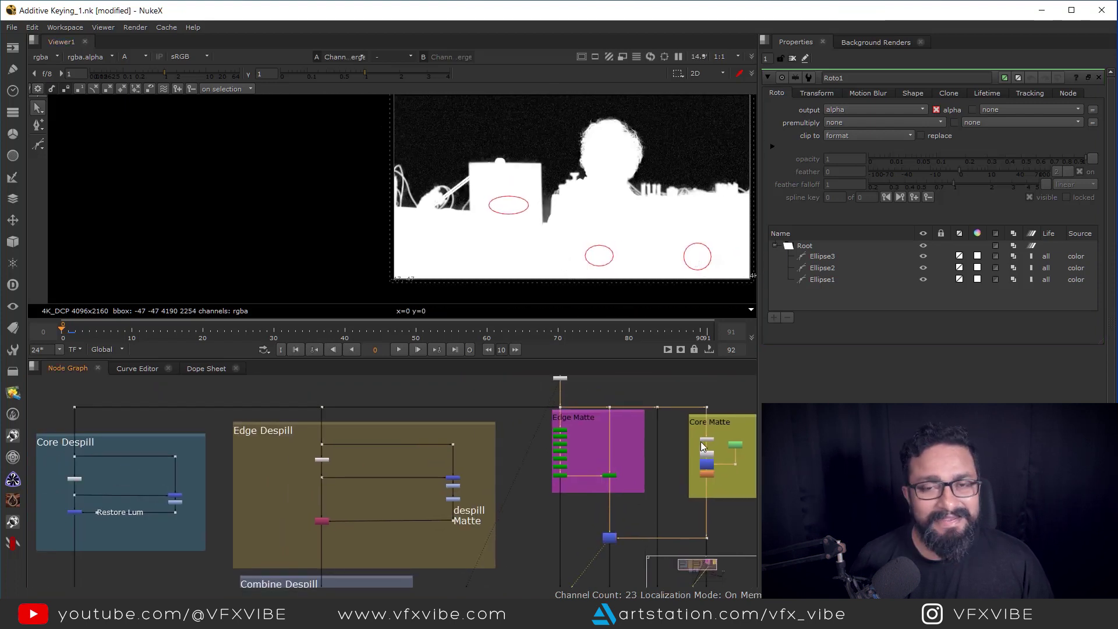
{"action": "scroll", "coordinate": [575, 418], "scroll_direction": "up", "scroll_amount": 3}
{"action": "scroll", "coordinate": [574, 442], "scroll_direction": "down", "scroll_amount": 5}
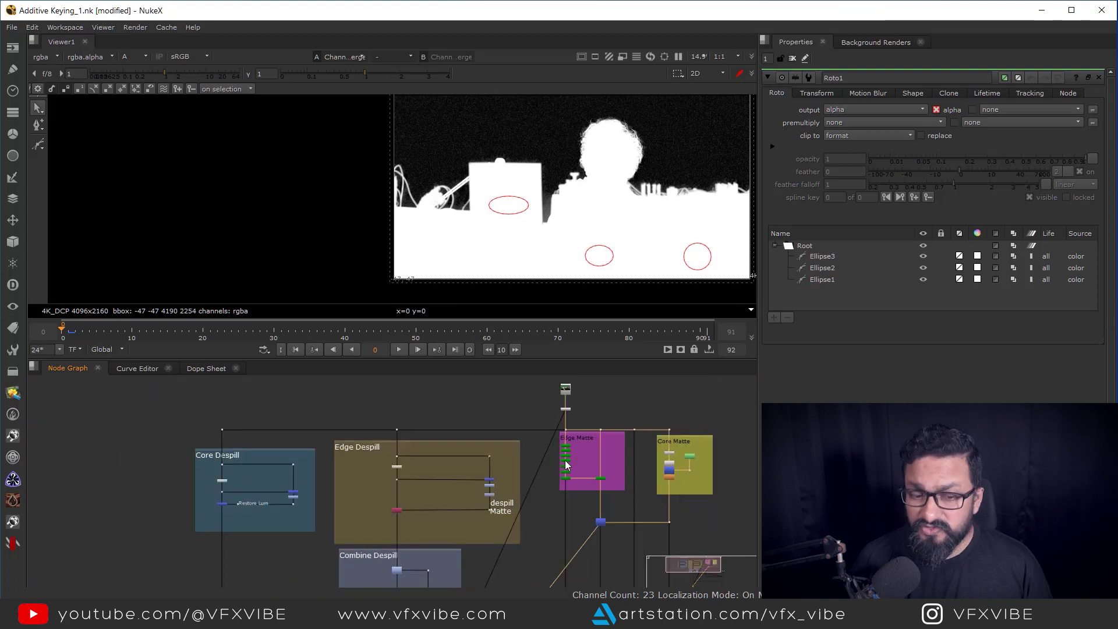
{"action": "middle_click_drag", "start_coordinate": [401, 460], "coordinate": [564, 449]}
{"action": "scroll", "coordinate": [564, 449], "scroll_direction": "up", "scroll_amount": 2}
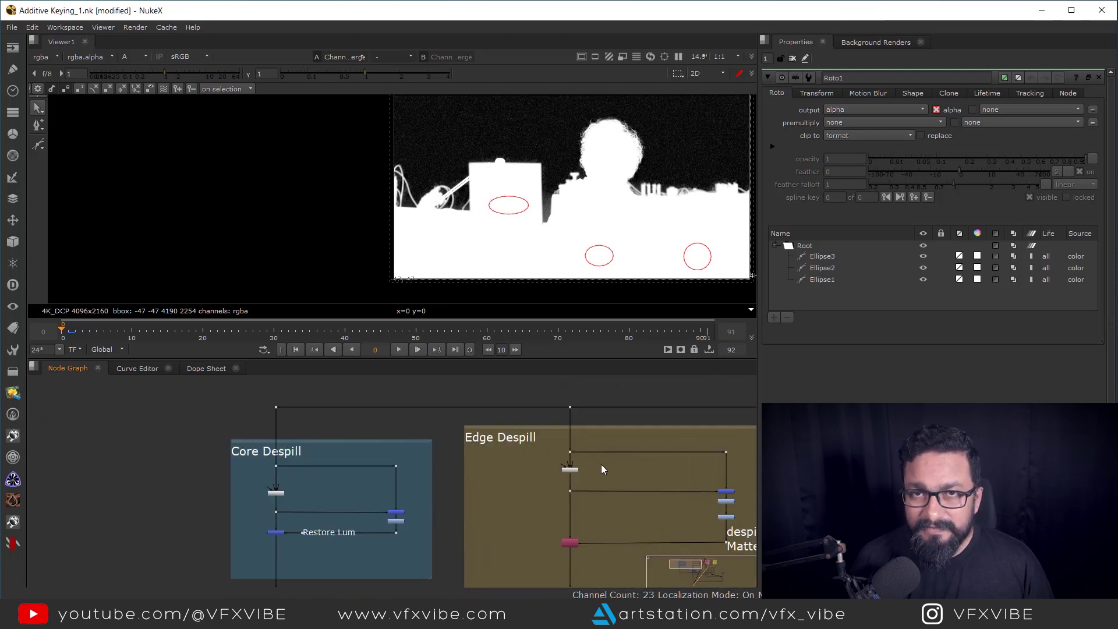
{"action": "scroll", "coordinate": [373, 405], "scroll_direction": "up", "scroll_amount": 2}
{"action": "middle_click_drag", "start_coordinate": [297, 422], "coordinate": [375, 423]}
{"action": "scroll", "coordinate": [358, 510], "scroll_direction": "up", "scroll_amount": 5}
{"action": "left_click", "coordinate": [381, 478]}
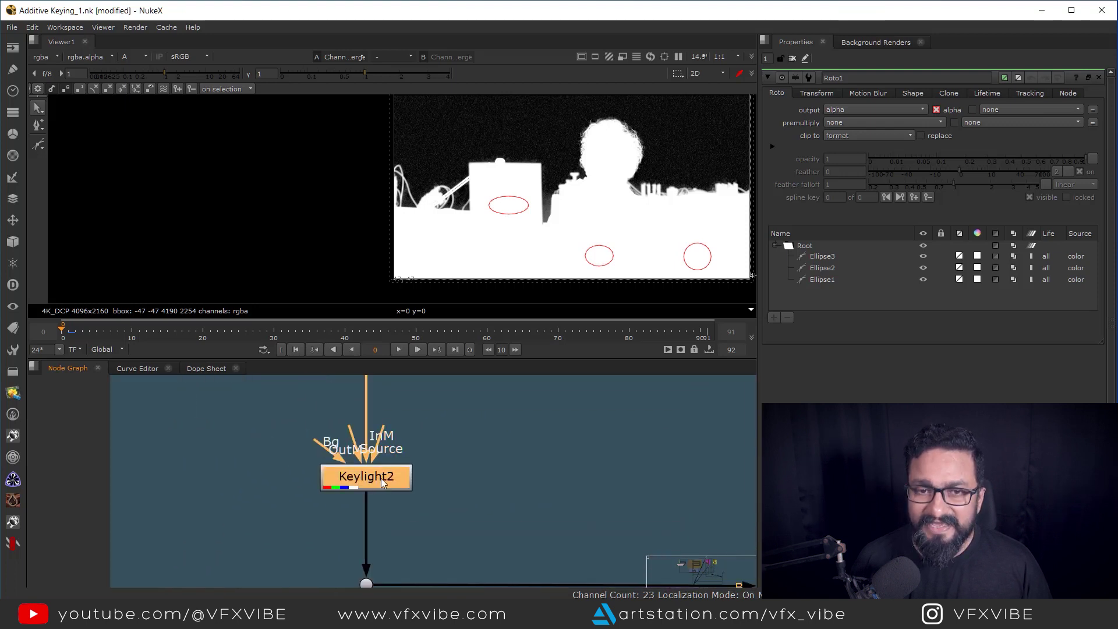
{"action": "key", "text": "1"}
{"action": "key", "text": "a"}
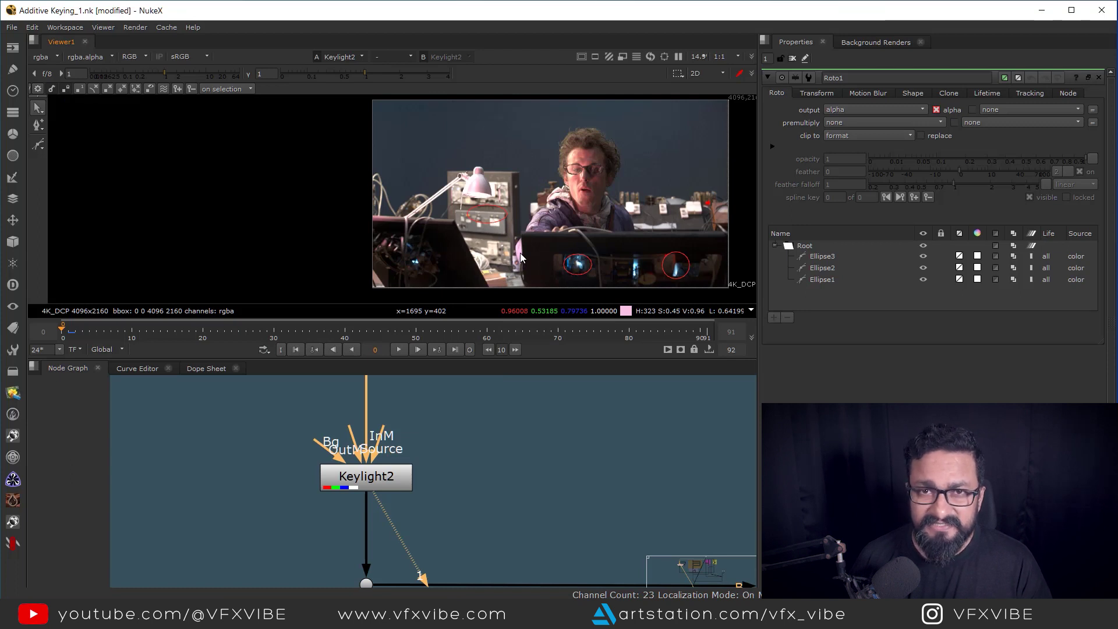
- Show the whole Core Despill group in the node graph and select its backdrop
{"action": "scroll", "coordinate": [504, 423], "scroll_direction": "down", "scroll_amount": 3}
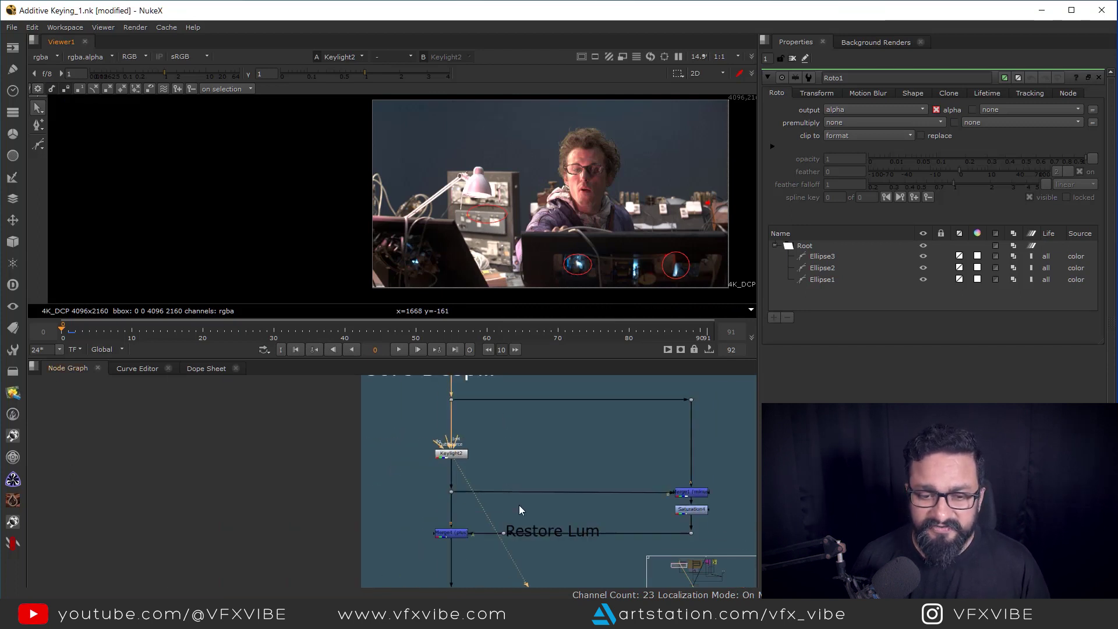
{"action": "middle_click_drag", "start_coordinate": [519, 505], "coordinate": [492, 471]}
{"action": "scroll", "coordinate": [489, 470], "scroll_direction": "down", "scroll_amount": 3}
{"action": "left_click", "coordinate": [495, 418]}
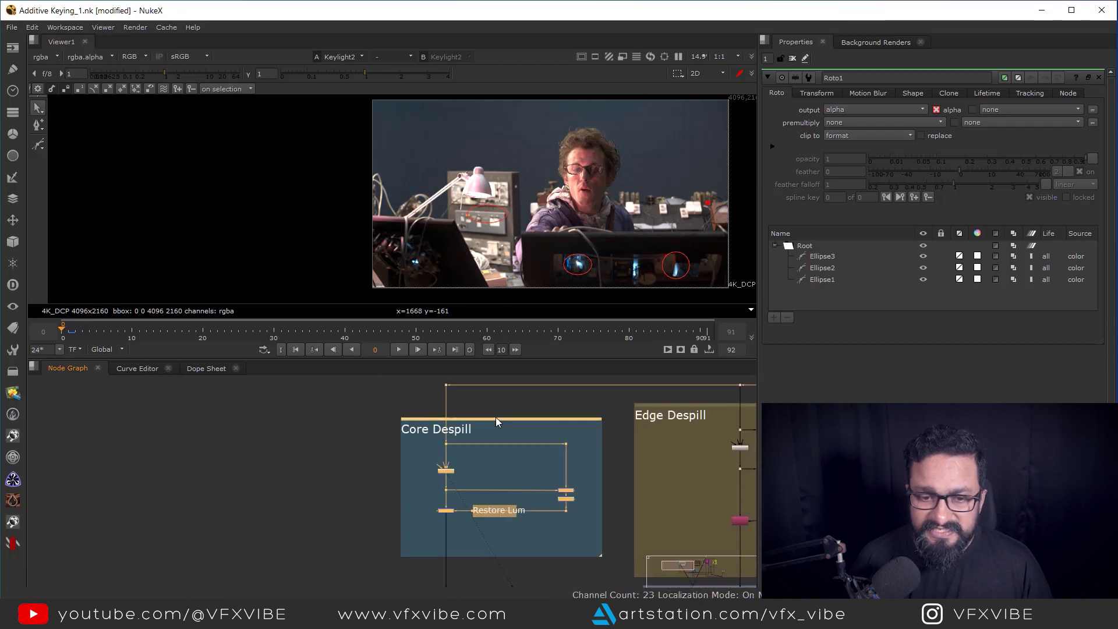
- View the Merge4 (plus) that restores luminance in the Core Despill group, and close the Roto1 properties
{"action": "middle_click_drag", "start_coordinate": [448, 514], "coordinate": [456, 485]}
{"action": "scroll", "coordinate": [456, 485], "scroll_direction": "up", "scroll_amount": 7}
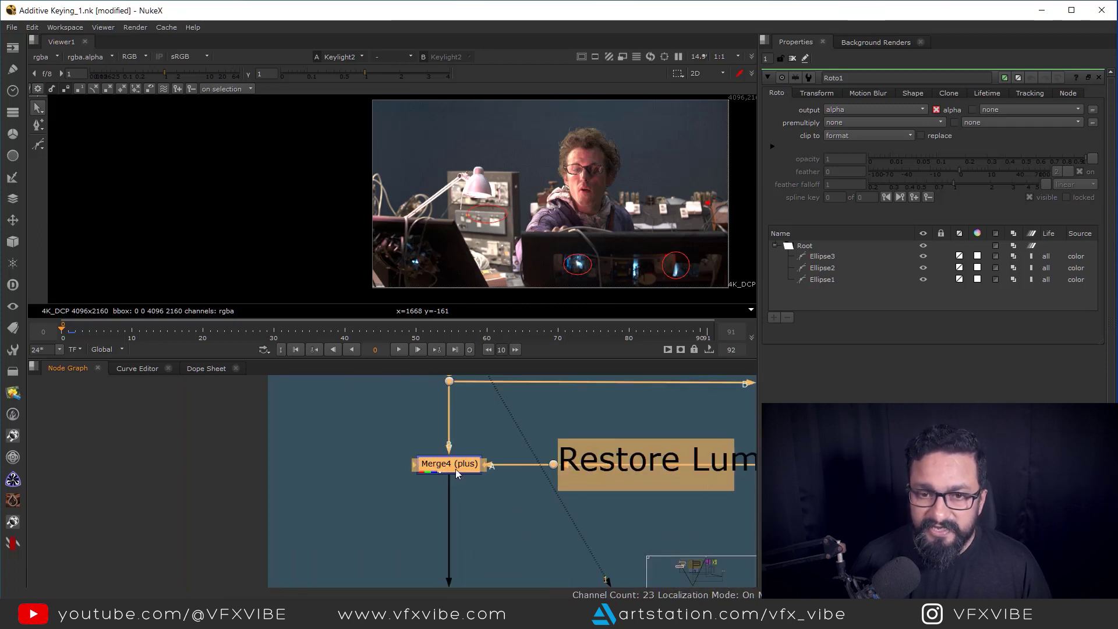
{"action": "left_click", "coordinate": [455, 470]}
{"action": "key", "text": "1"}
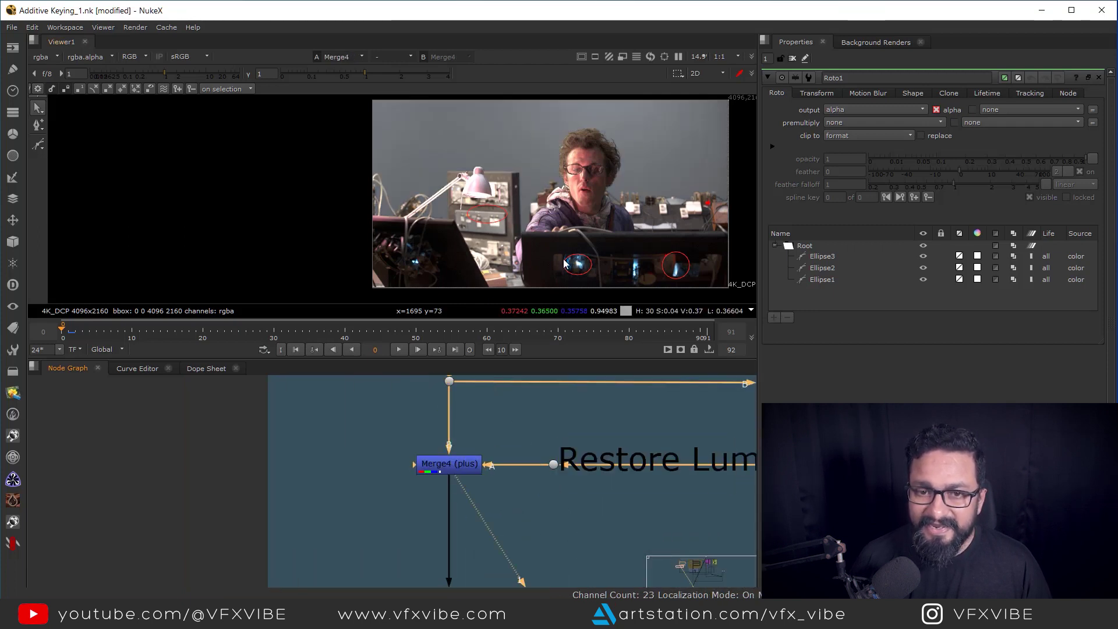
{"action": "left_click", "coordinate": [792, 58]}
- View the keyer in the Edge Despill group and the Merge6 (minus) difference beside it
{"action": "scroll", "coordinate": [599, 498], "scroll_direction": "down", "scroll_amount": 3}
{"action": "scroll", "coordinate": [559, 460], "scroll_direction": "up", "scroll_amount": 5}
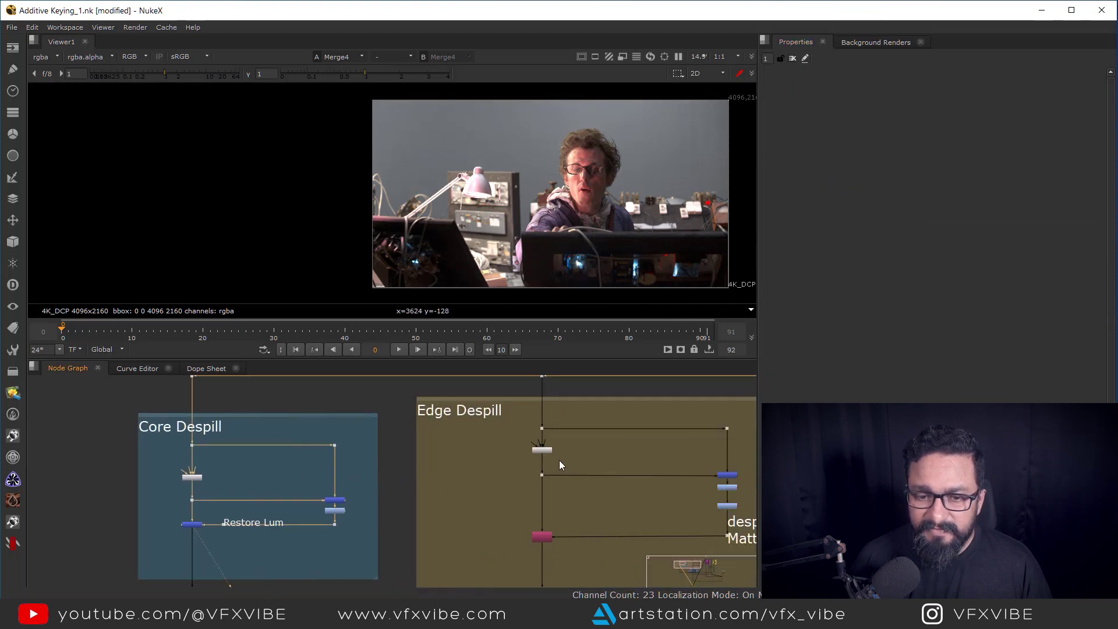
{"action": "left_click", "coordinate": [533, 447]}
{"action": "key", "text": "1"}
{"action": "left_click", "coordinate": [552, 505]}
{"action": "scroll", "coordinate": [563, 444], "scroll_direction": "down", "scroll_amount": 3}
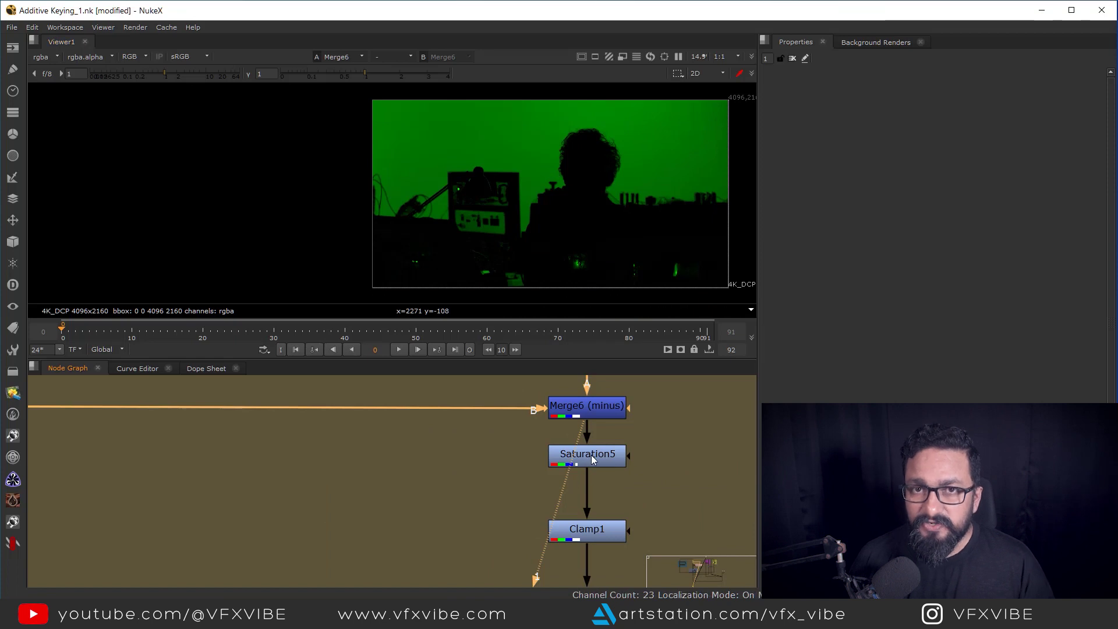
- View Saturation5 and Clamp1 to see how the despill matte is made in the Edge Despill group
{"action": "left_click", "coordinate": [603, 458]}
{"action": "key", "text": "1"}
{"action": "left_click", "coordinate": [610, 533]}
{"action": "key", "text": "1"}
{"action": "scroll", "coordinate": [611, 533], "scroll_direction": "down", "scroll_amount": 4}
{"action": "middle_click_drag", "start_coordinate": [362, 562], "coordinate": [411, 443]}
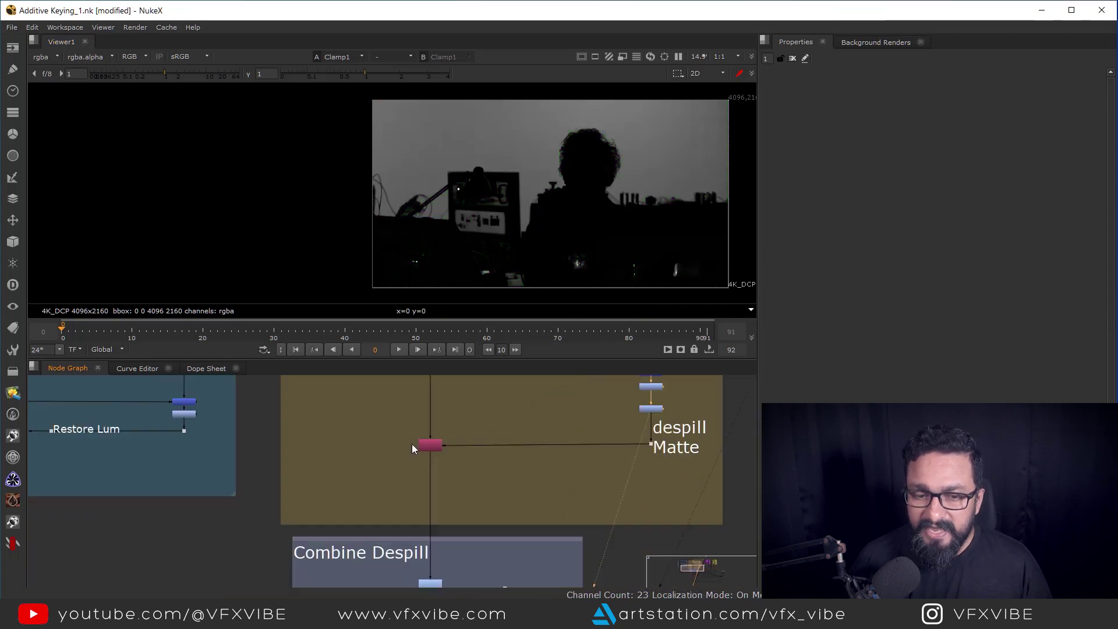
- View Copy1, where the despill matte joins the Edge Despill branch
{"action": "scroll", "coordinate": [407, 443], "scroll_direction": "up", "scroll_amount": 3}
{"action": "left_click_drag", "start_coordinate": [481, 419], "coordinate": [402, 486]}
{"action": "key", "text": "1"}
{"action": "scroll", "coordinate": [408, 486], "scroll_direction": "down", "scroll_amount": 5}
{"action": "middle_click_drag", "start_coordinate": [420, 527], "coordinate": [514, 450]}
{"action": "scroll", "coordinate": [516, 462], "scroll_direction": "up", "scroll_amount": 3}
{"action": "scroll", "coordinate": [512, 456], "scroll_direction": "down", "scroll_amount": 3}
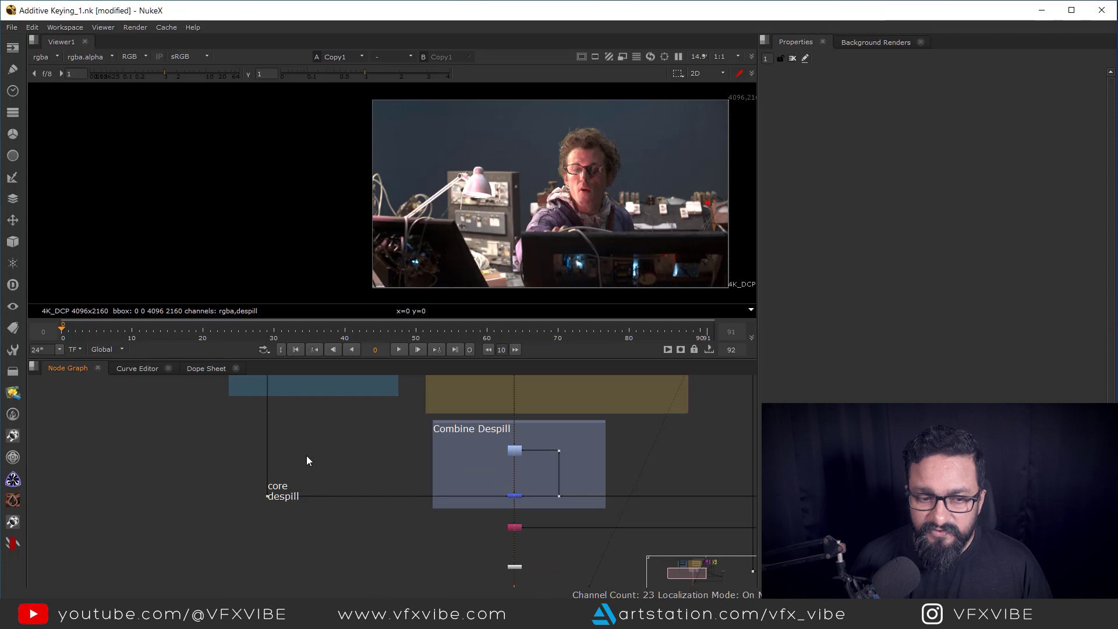
- Trace the core despill dot into the Combine Despill group and view Keymix1
{"action": "left_click", "coordinate": [480, 422]}
{"action": "left_click", "coordinate": [279, 493]}
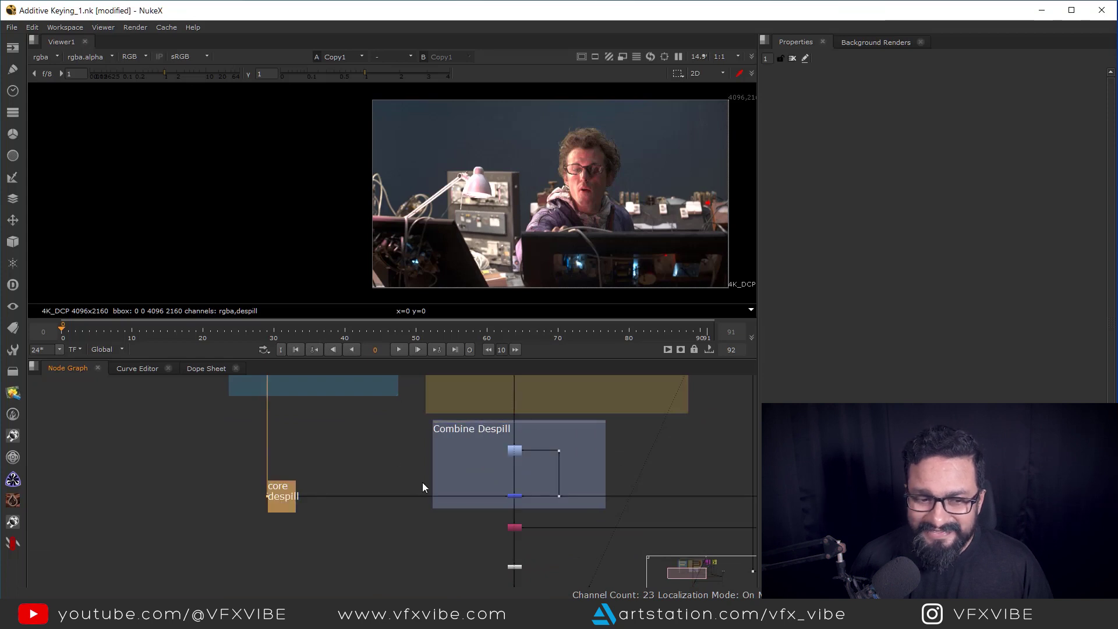
{"action": "left_click", "coordinate": [515, 450]}
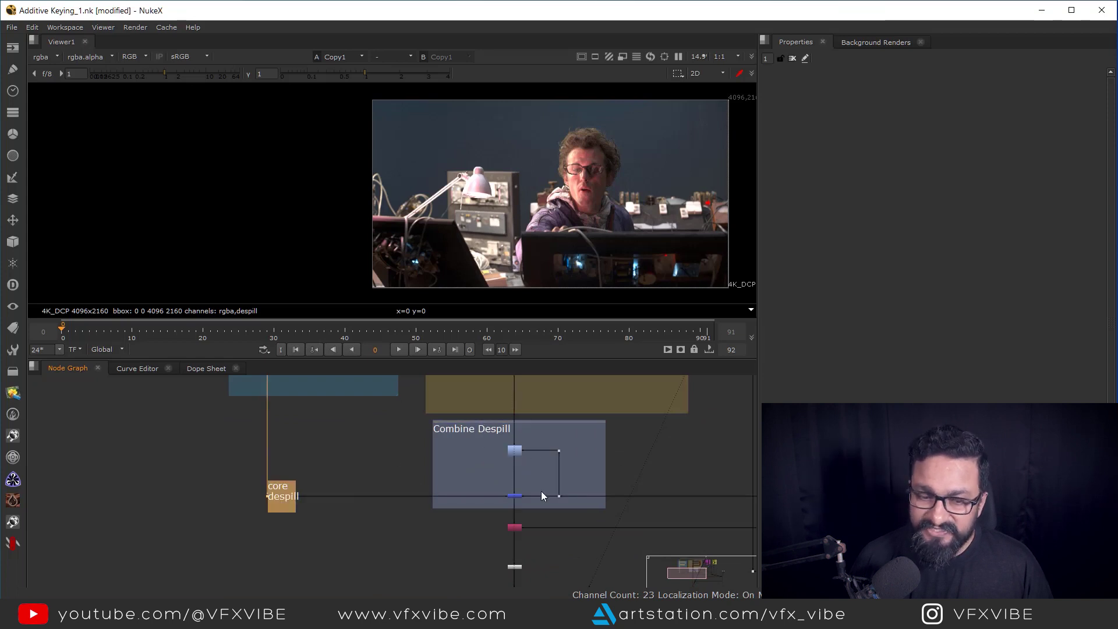
{"action": "scroll", "coordinate": [497, 453], "scroll_direction": "up", "scroll_amount": 5}
{"action": "key", "text": "1"}
{"action": "left_click", "coordinate": [546, 454]}
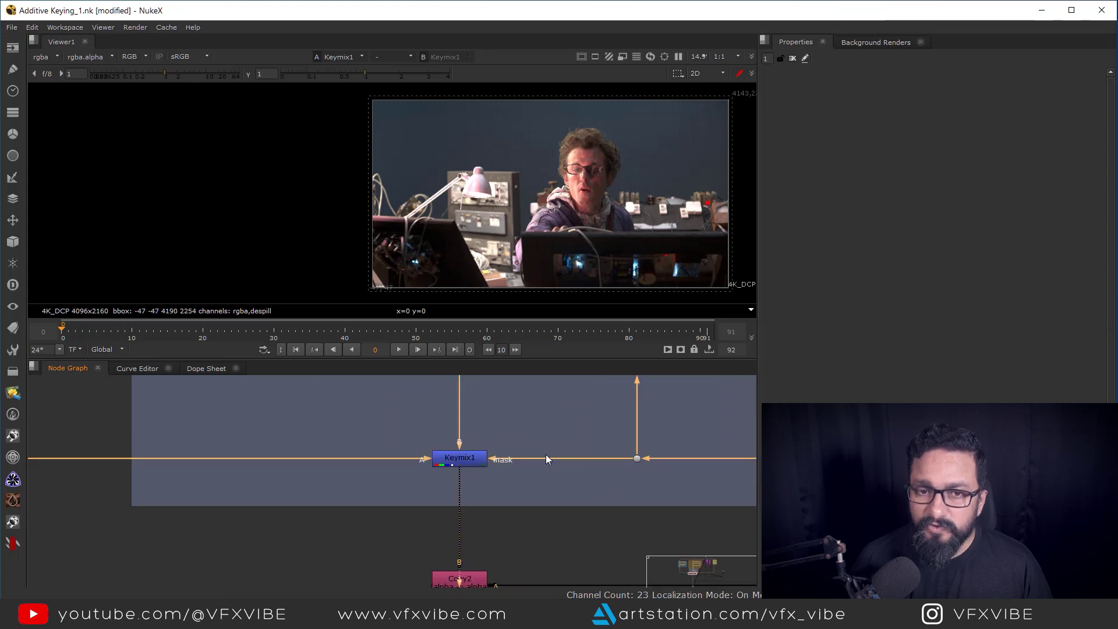
- View the Core Matte dot that feeds Keymix1's mask, checking its alpha and returning to full color
{"action": "scroll", "coordinate": [553, 460], "scroll_direction": "down", "scroll_amount": 3}
{"action": "scroll", "coordinate": [594, 478], "scroll_direction": "up", "scroll_amount": 3}
{"action": "scroll", "coordinate": [677, 475], "scroll_direction": "up", "scroll_amount": 3}
{"action": "left_click_drag", "start_coordinate": [692, 441], "coordinate": [644, 466]}
{"action": "key", "text": "1"}
{"action": "key", "text": "a"}
{"action": "key", "text": "a"}
{"action": "scroll", "coordinate": [377, 477], "scroll_direction": "down", "scroll_amount": 3}
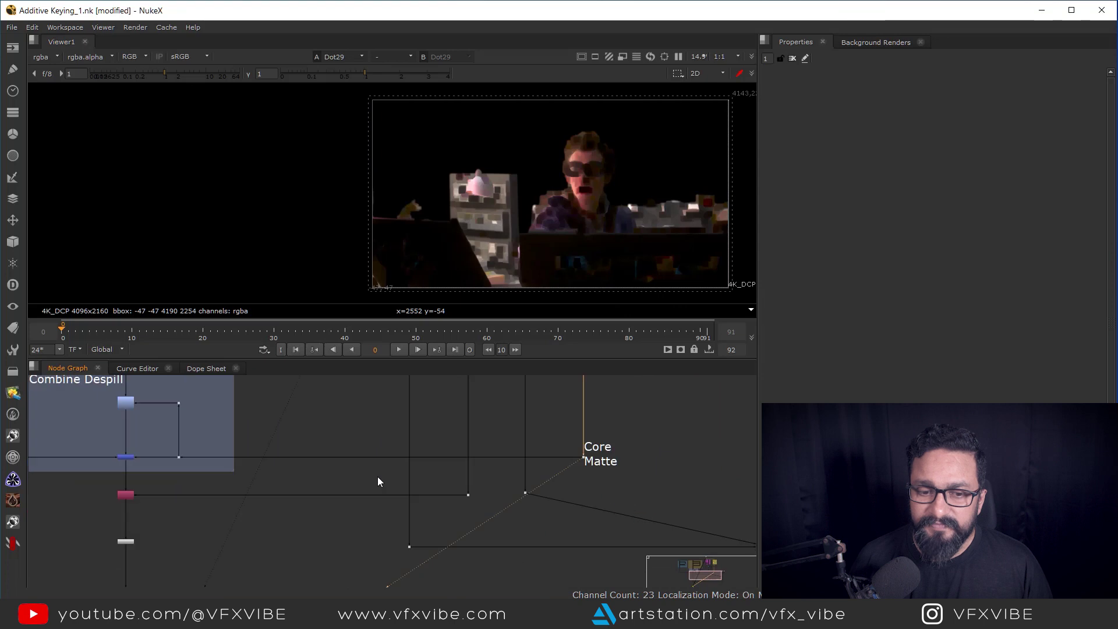
- View the alpha of Copy2 below the Combine Despill group, and return the viewer to full color
{"action": "scroll", "coordinate": [471, 516], "scroll_direction": "up", "scroll_amount": 2}
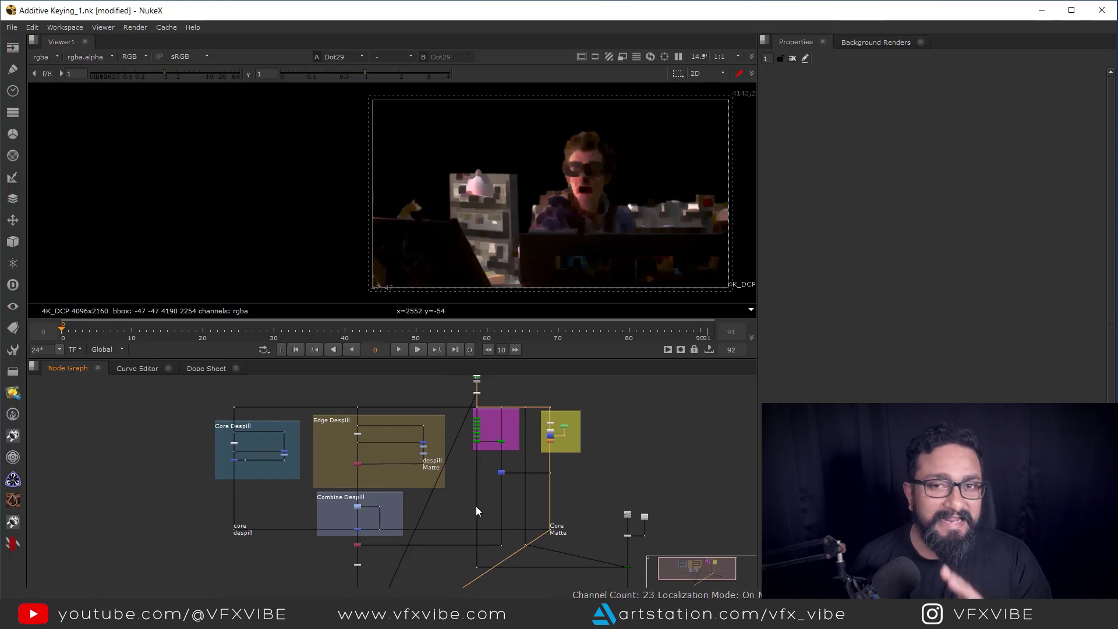
{"action": "scroll", "coordinate": [505, 527], "scroll_direction": "up", "scroll_amount": 4}
{"action": "middle_click_drag", "start_coordinate": [505, 527], "coordinate": [491, 441]}
{"action": "scroll", "coordinate": [238, 500], "scroll_direction": "down", "scroll_amount": 1}
{"action": "scroll", "coordinate": [191, 484], "scroll_direction": "up", "scroll_amount": 1}
{"action": "middle_click_drag", "start_coordinate": [191, 484], "coordinate": [313, 452]}
{"action": "scroll", "coordinate": [314, 457], "scroll_direction": "up", "scroll_amount": 5}
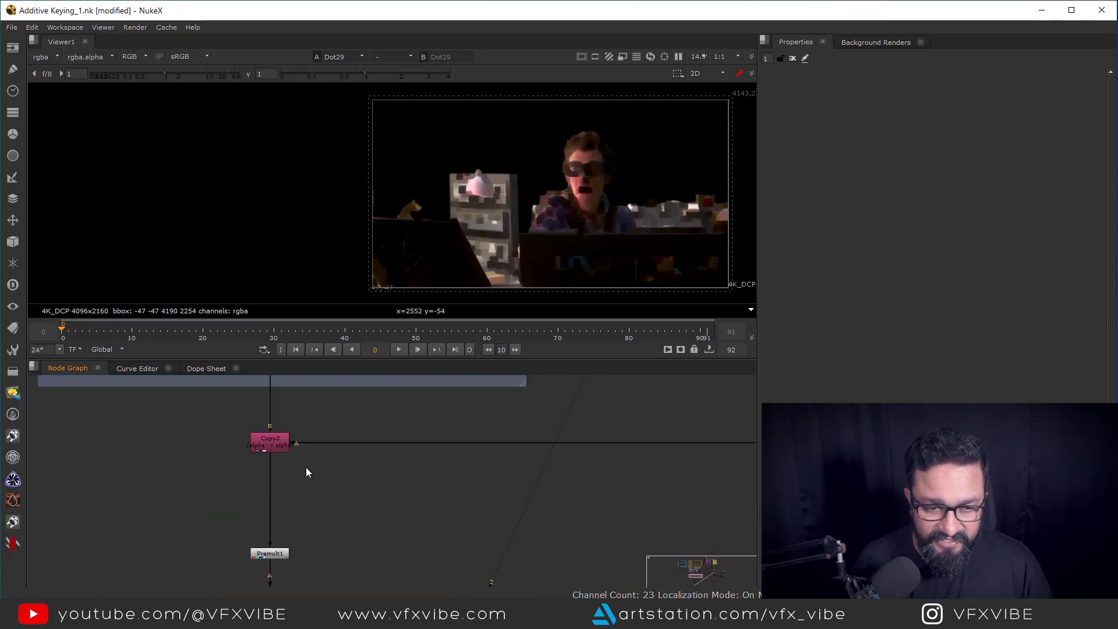
{"action": "left_click", "coordinate": [270, 440]}
{"action": "key", "text": "1"}
{"action": "key", "text": "a"}
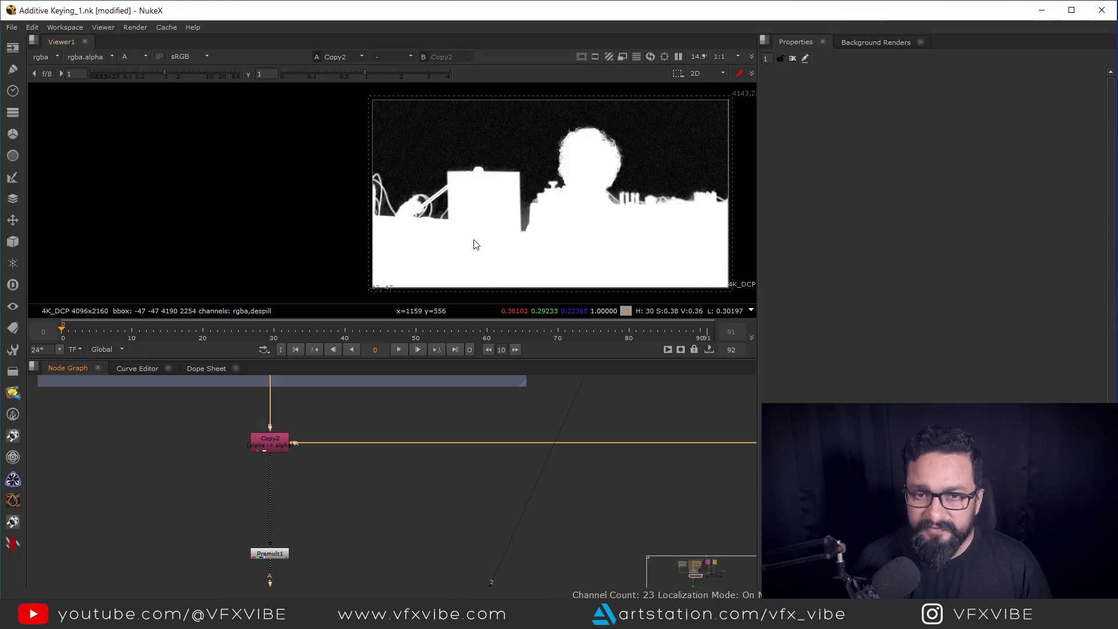
{"action": "key", "text": "a"}
- Select the Premult1 node below Copy2 and view its output
{"action": "scroll", "coordinate": [329, 522], "scroll_direction": "down", "scroll_amount": 4}
{"action": "middle_click_drag", "start_coordinate": [329, 521], "coordinate": [343, 487]}
{"action": "left_click_drag", "start_coordinate": [358, 465], "coordinate": [271, 512]}
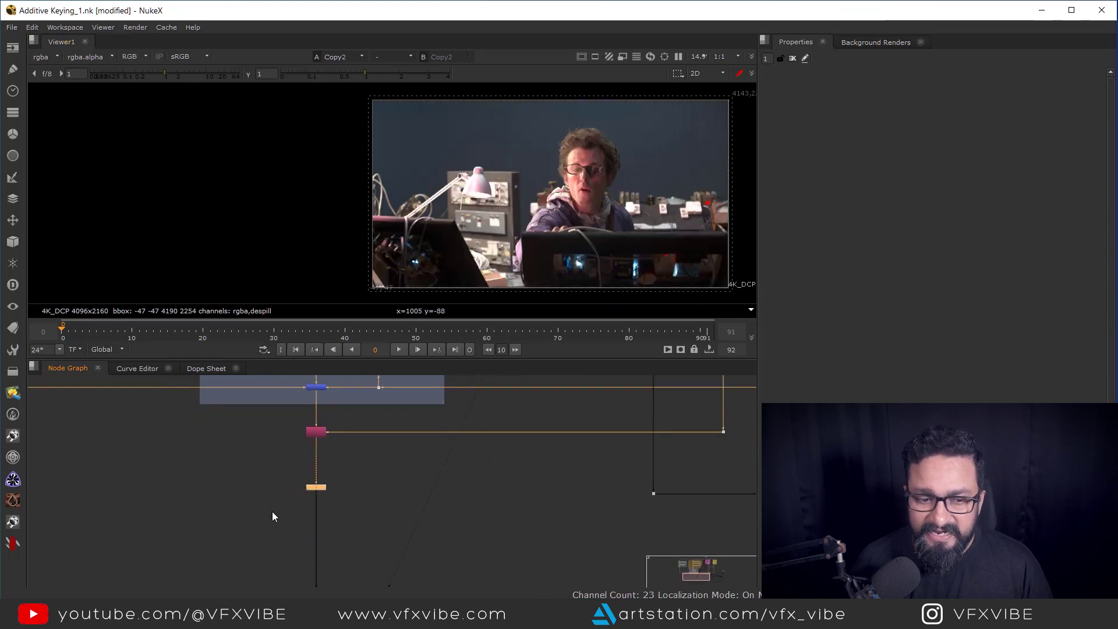
{"action": "key", "text": "1"}
- View Merge7 to see the premultiplied foreground composited over the background
{"action": "scroll", "coordinate": [317, 507], "scroll_direction": "down", "scroll_amount": 2}
{"action": "middle_click_drag", "start_coordinate": [340, 533], "coordinate": [390, 421]}
{"action": "scroll", "coordinate": [369, 489], "scroll_direction": "up", "scroll_amount": 2}
{"action": "left_click_drag", "start_coordinate": [394, 441], "coordinate": [317, 485]}
{"action": "key", "text": "1"}
{"action": "left_click", "coordinate": [380, 473]}
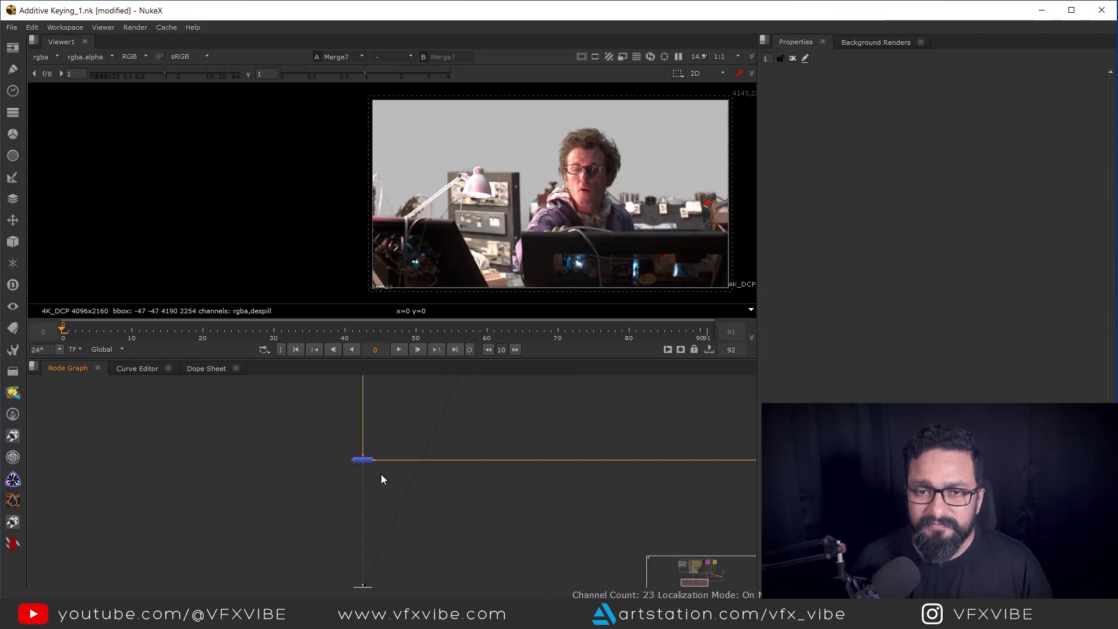
- Locate the AdditiveKeyerPro2 node that feeds Merge7 and examine its fg, clean, mask and bg inputs
{"action": "scroll", "coordinate": [442, 452], "scroll_direction": "down", "scroll_amount": 6}
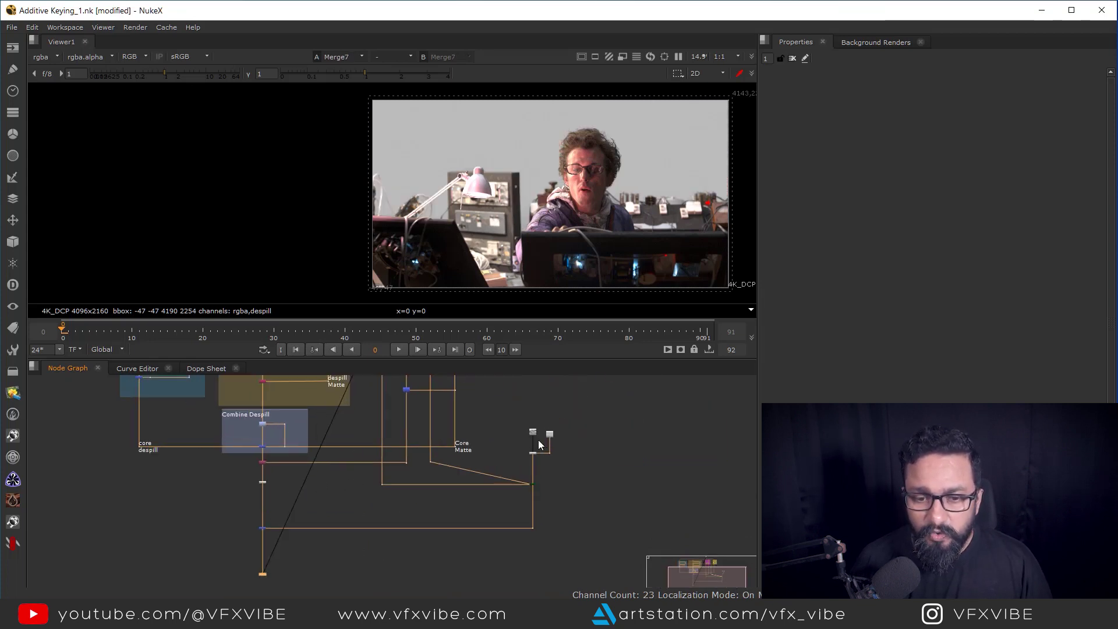
{"action": "scroll", "coordinate": [540, 487], "scroll_direction": "up", "scroll_amount": 8}
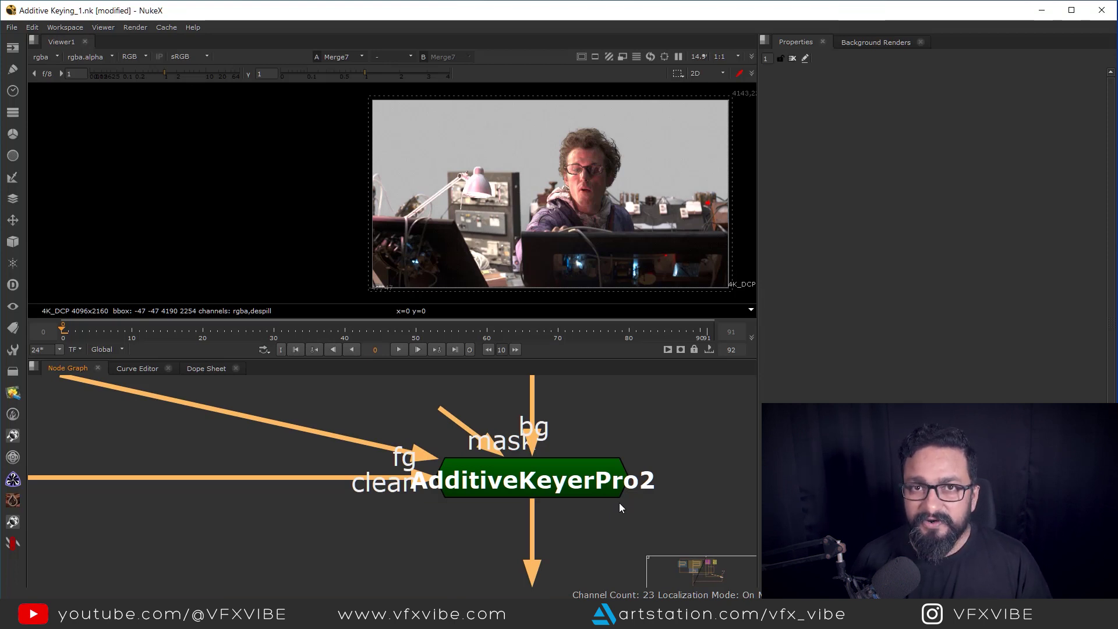
{"action": "left_click_drag", "start_coordinate": [686, 430], "coordinate": [347, 565]}
{"action": "scroll", "coordinate": [562, 492], "scroll_direction": "down", "scroll_amount": 2}
{"action": "middle_click_drag", "start_coordinate": [562, 492], "coordinate": [420, 507]}
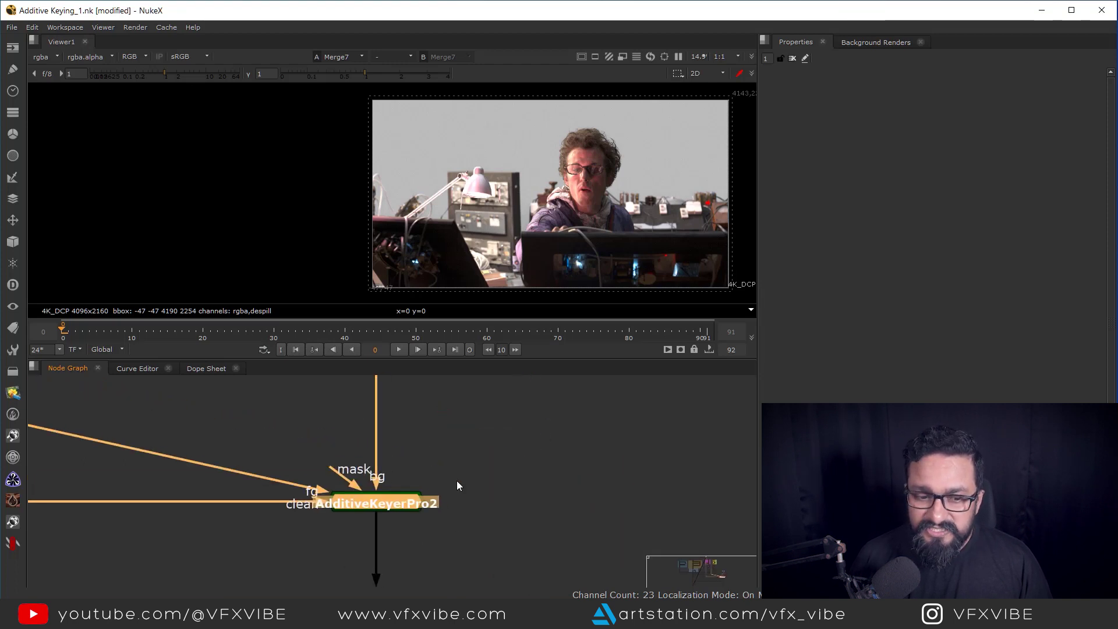
{"action": "left_click", "coordinate": [472, 473]}
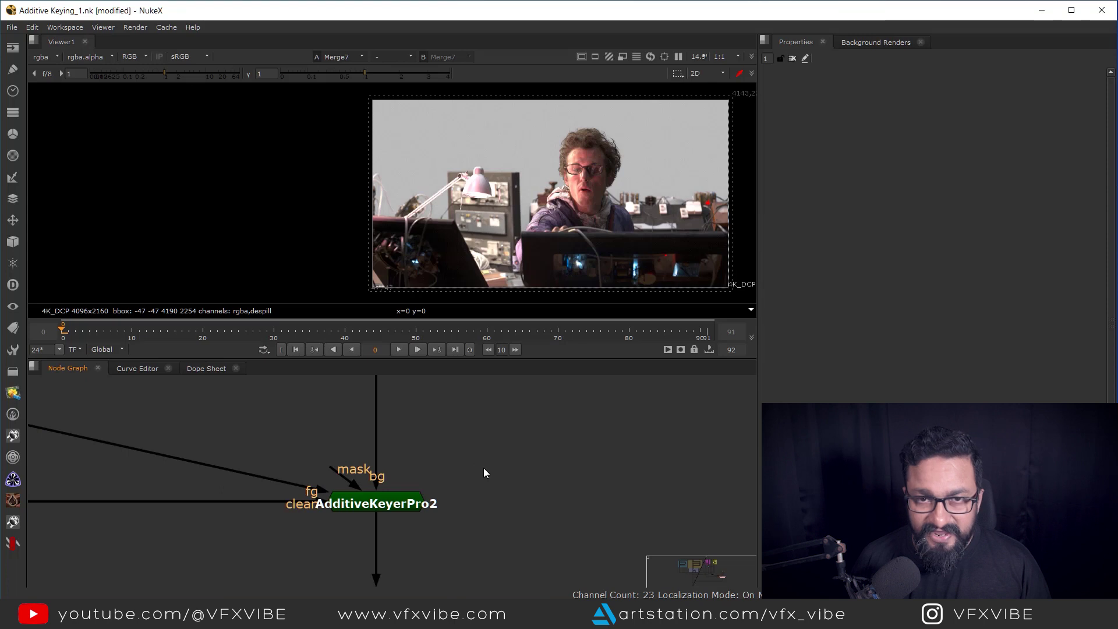
- Add an AdditiveKeyerPro TL node and place it beside AdditiveKeyerPro2
{"action": "key", "text": "Tab"}
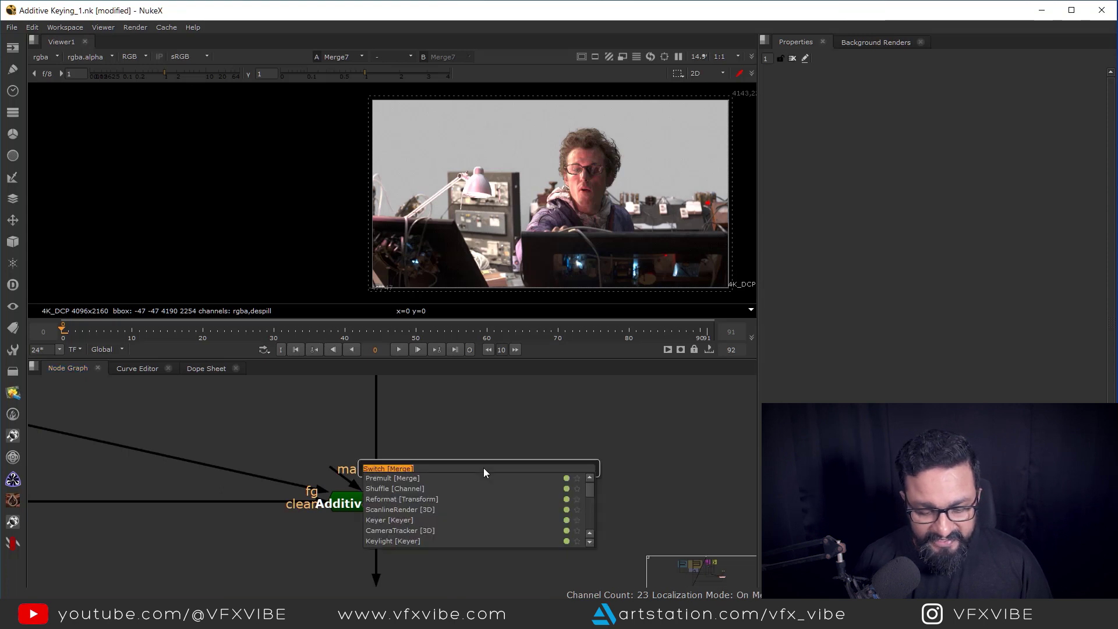
{"action": "type", "text": "additi"}
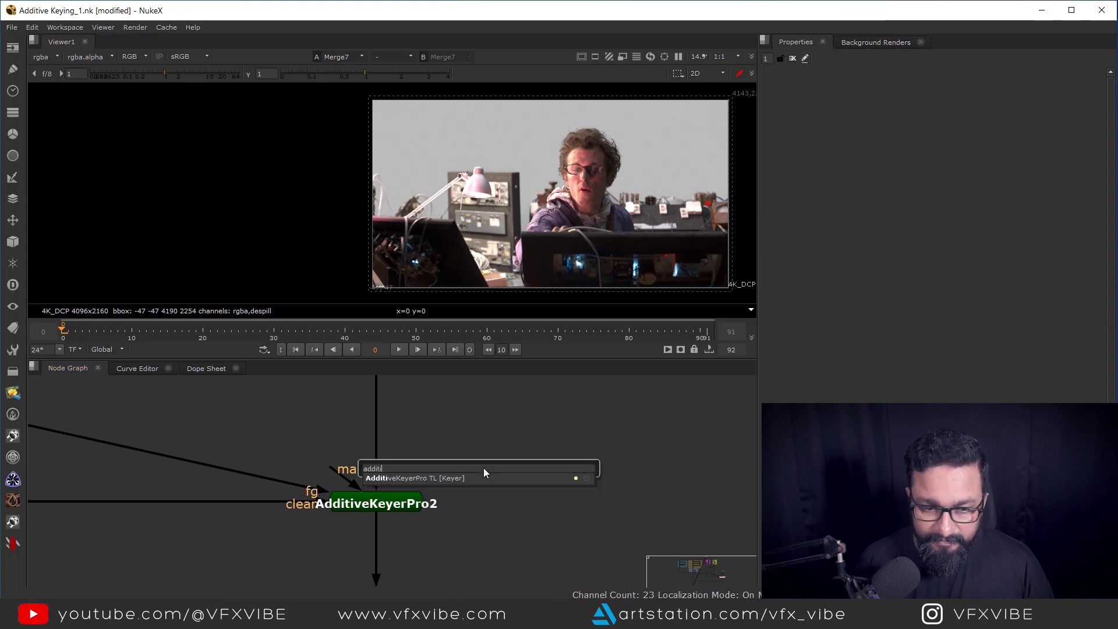
{"action": "left_click", "coordinate": [453, 477]}
{"action": "left_click_drag", "start_coordinate": [486, 469], "coordinate": [552, 506]}
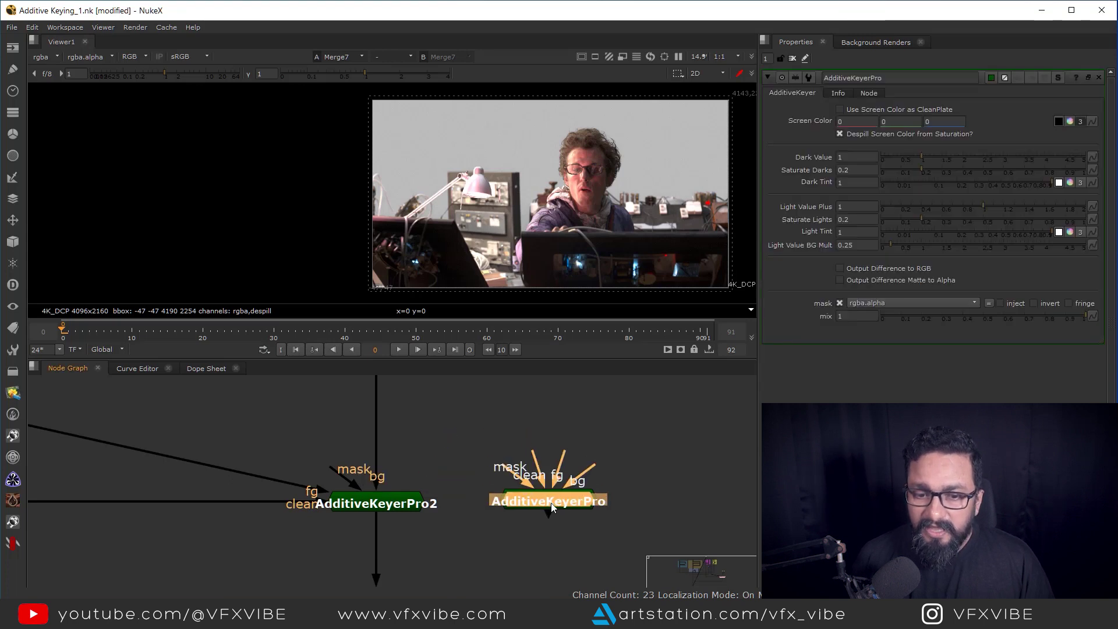
- Examine the new AdditiveKeyerPro node and its mask, clean, fg and bg inputs up close
{"action": "left_click_drag", "start_coordinate": [462, 424], "coordinate": [634, 550]}
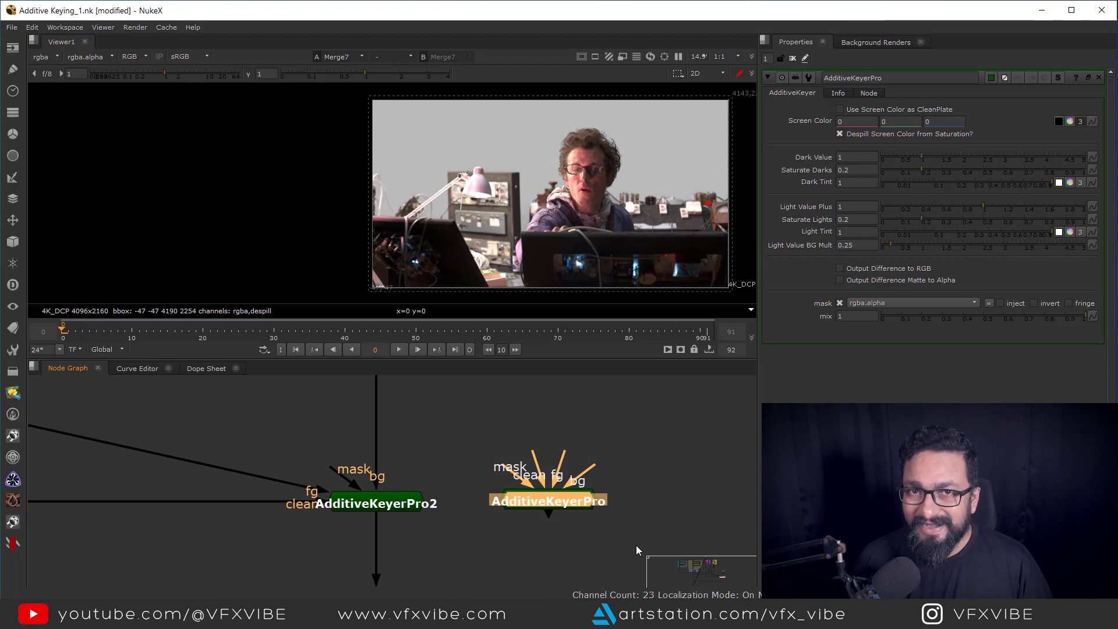
{"action": "scroll", "coordinate": [531, 505], "scroll_direction": "up", "scroll_amount": 6}
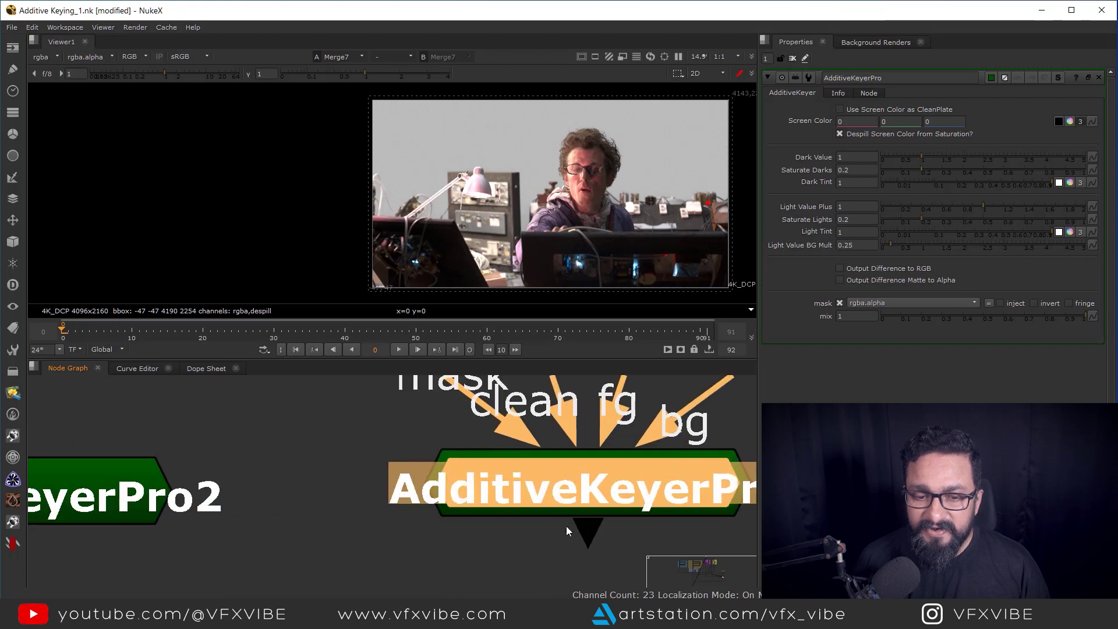
{"action": "left_click", "coordinate": [463, 531]}
{"action": "middle_click_drag", "start_coordinate": [411, 518], "coordinate": [330, 481]}
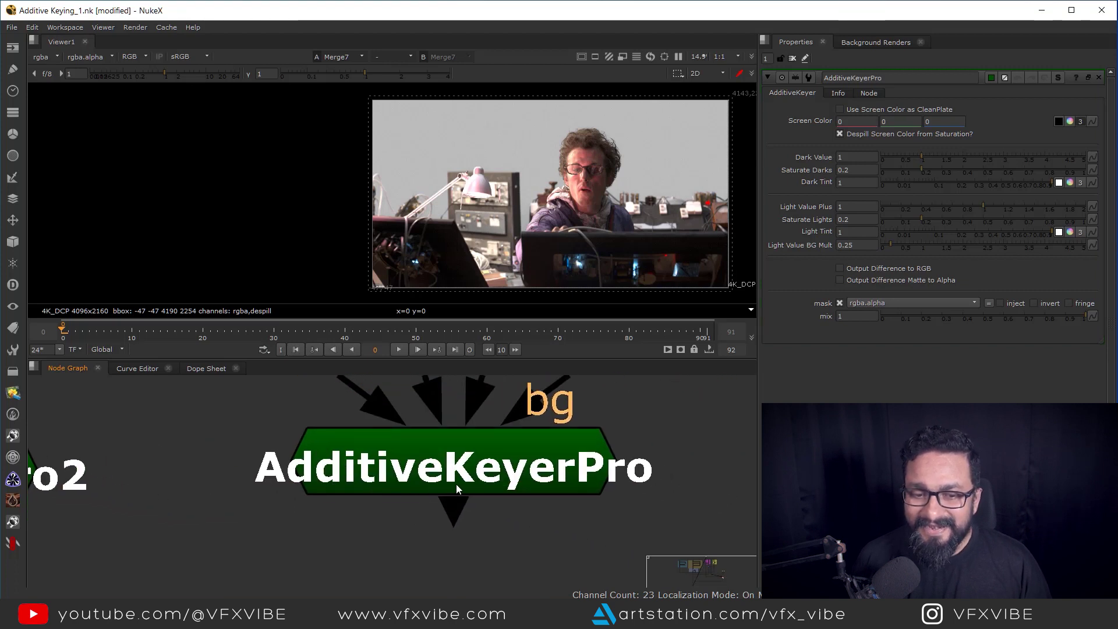
{"action": "scroll", "coordinate": [605, 489], "scroll_direction": "down", "scroll_amount": 2}
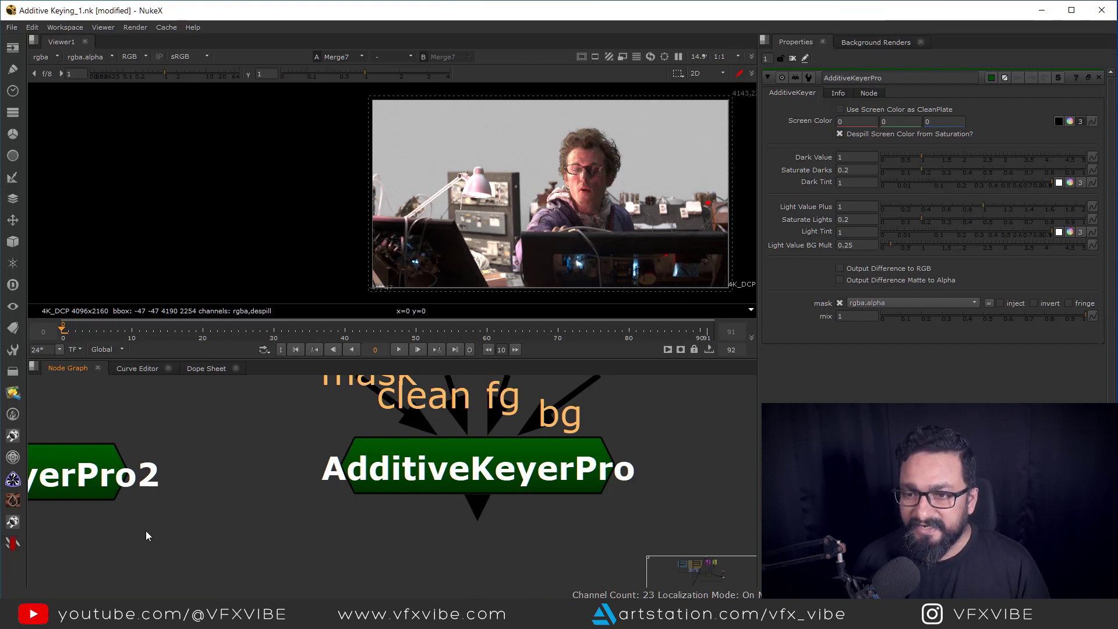
- Look through the node categories of the installed gizmo toolkit and close the list
{"action": "left_click", "coordinate": [12, 544]}
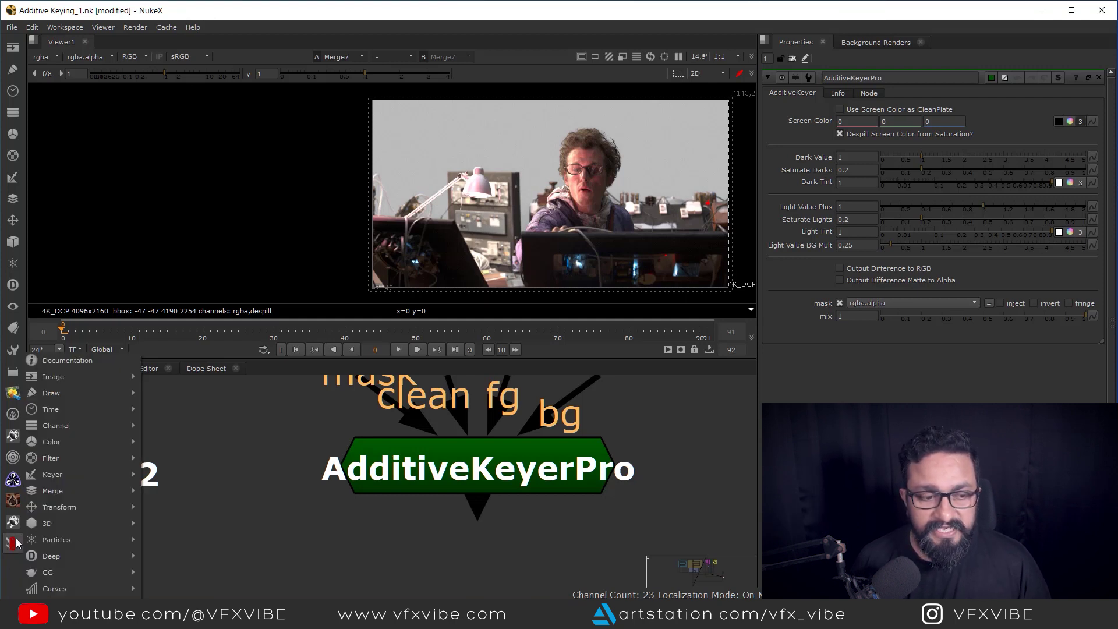
{"action": "mouse_move", "coordinate": [131, 512]}
{"action": "left_click", "coordinate": [417, 538]}
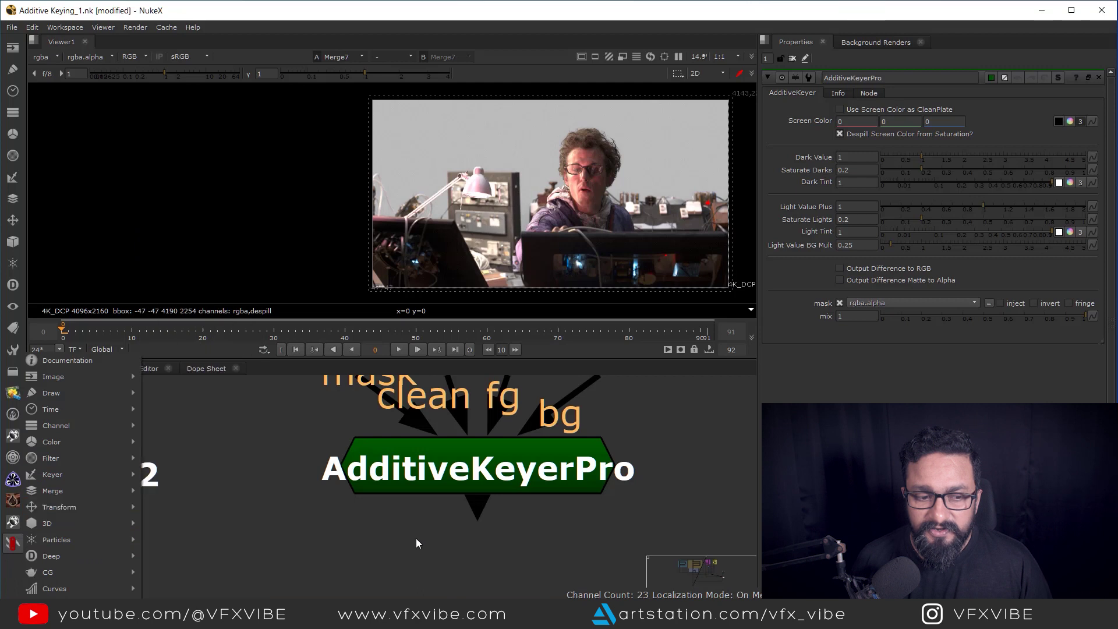
- Show AdditiveKeyerPro2 and the new AdditiveKeyerPro side by side and select the new node
{"action": "middle_click_drag", "start_coordinate": [504, 485], "coordinate": [429, 505]}
{"action": "scroll", "coordinate": [428, 504], "scroll_direction": "down", "scroll_amount": 1}
{"action": "scroll", "coordinate": [540, 501], "scroll_direction": "down", "scroll_amount": 4}
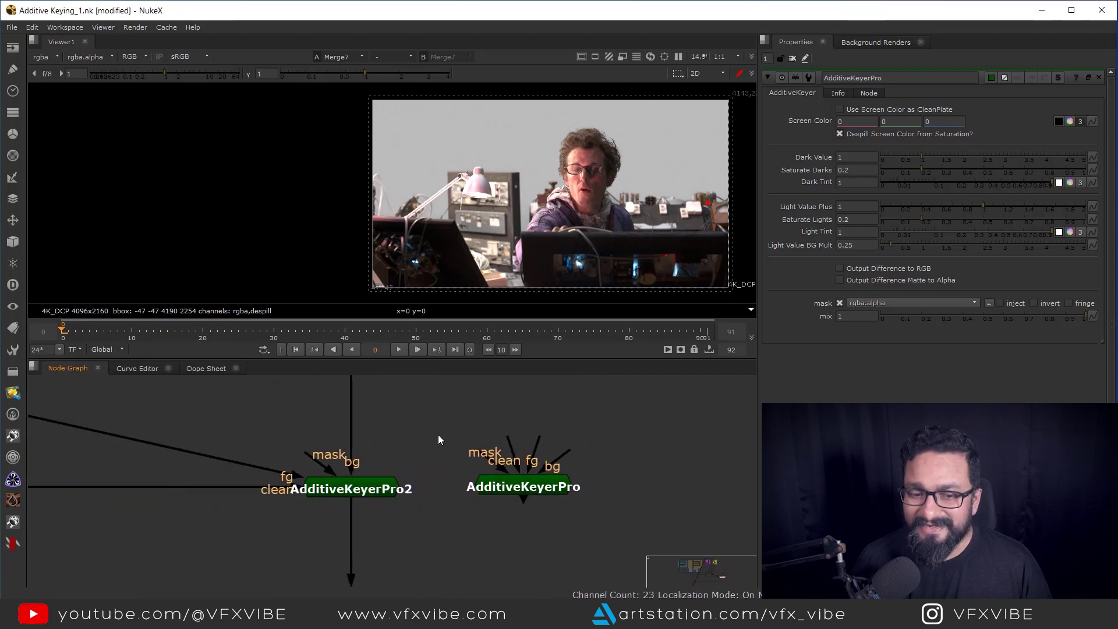
{"action": "left_click_drag", "start_coordinate": [438, 434], "coordinate": [631, 548]}
{"action": "scroll", "coordinate": [494, 503], "scroll_direction": "up", "scroll_amount": 4}
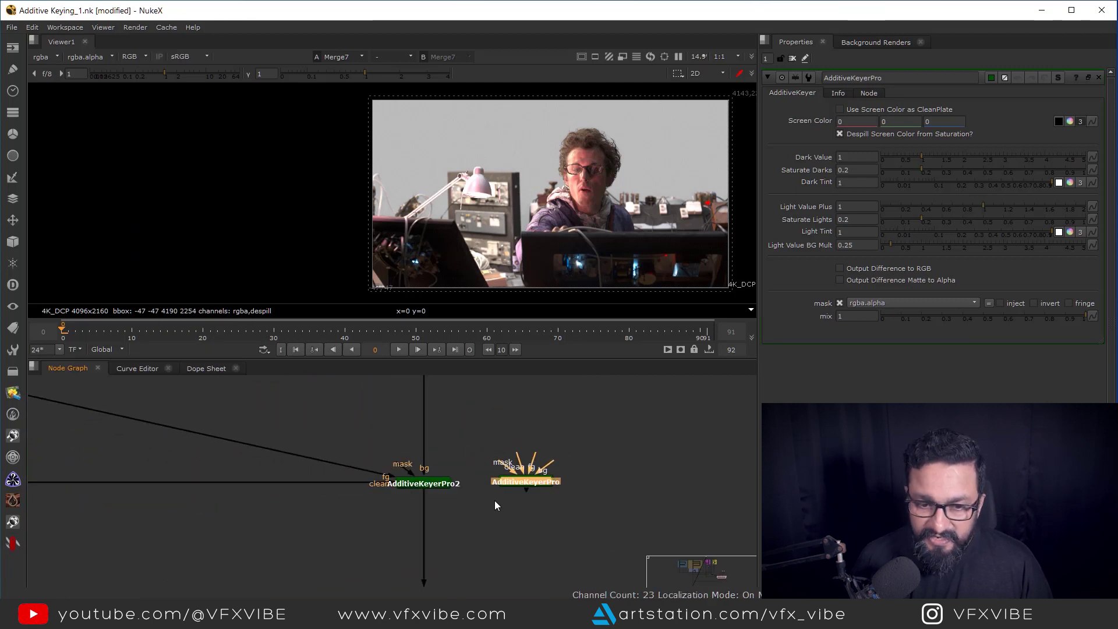
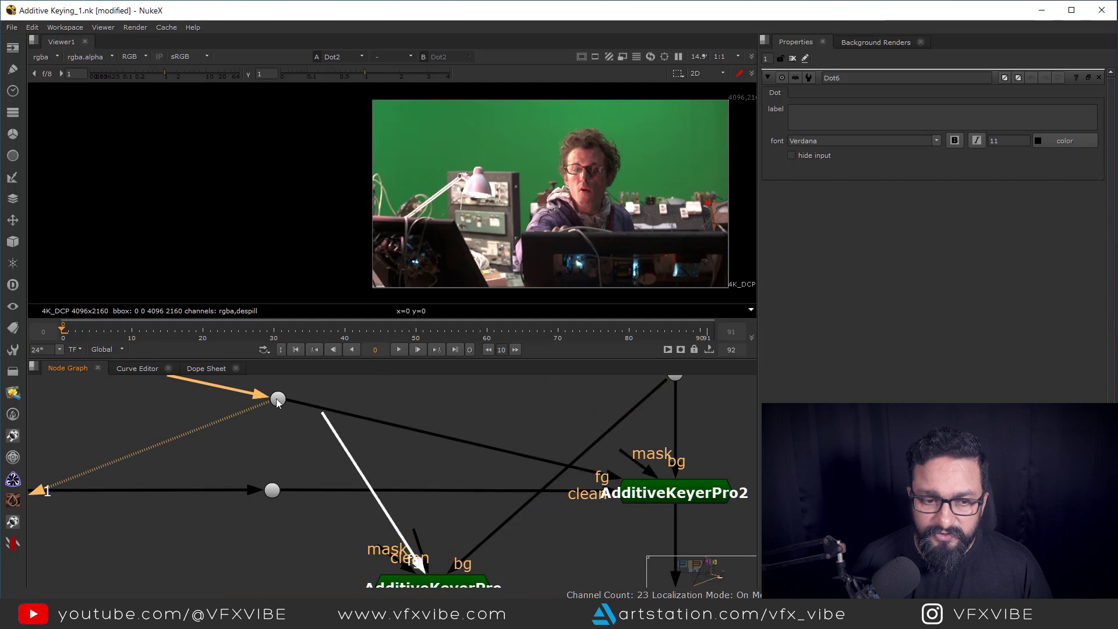
- Connect the new AdditiveKeyerPro's clean and fg inputs to the dots feeding AdditiveKeyerPro2's matching inputs
{"action": "middle_click_drag", "start_coordinate": [413, 559], "coordinate": [439, 489]}
{"action": "left_click_drag", "start_coordinate": [330, 508], "coordinate": [299, 422]}
{"action": "left_click_drag", "start_coordinate": [422, 483], "coordinate": [326, 407]}
{"action": "scroll", "coordinate": [402, 479], "scroll_direction": "up", "scroll_amount": 5}
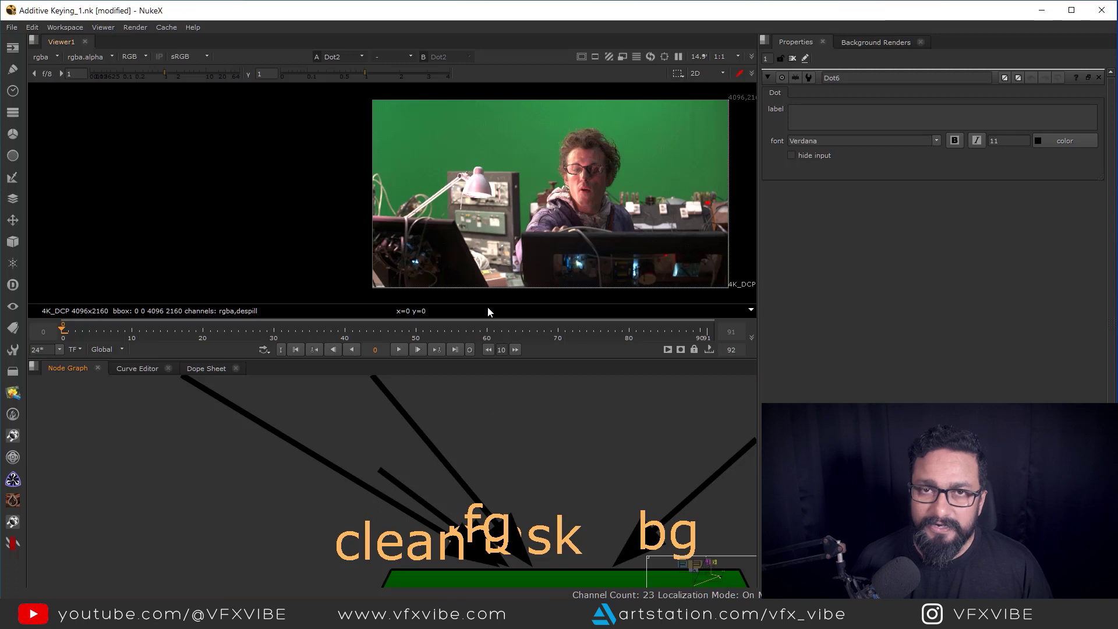
- View the new AdditiveKeyerPro's output and examine the hair detail around the man's head
{"action": "scroll", "coordinate": [524, 464], "scroll_direction": "down", "scroll_amount": 5}
{"action": "scroll", "coordinate": [546, 466], "scroll_direction": "up", "scroll_amount": 2}
{"action": "left_click", "coordinate": [518, 480]}
{"action": "key", "text": "1"}
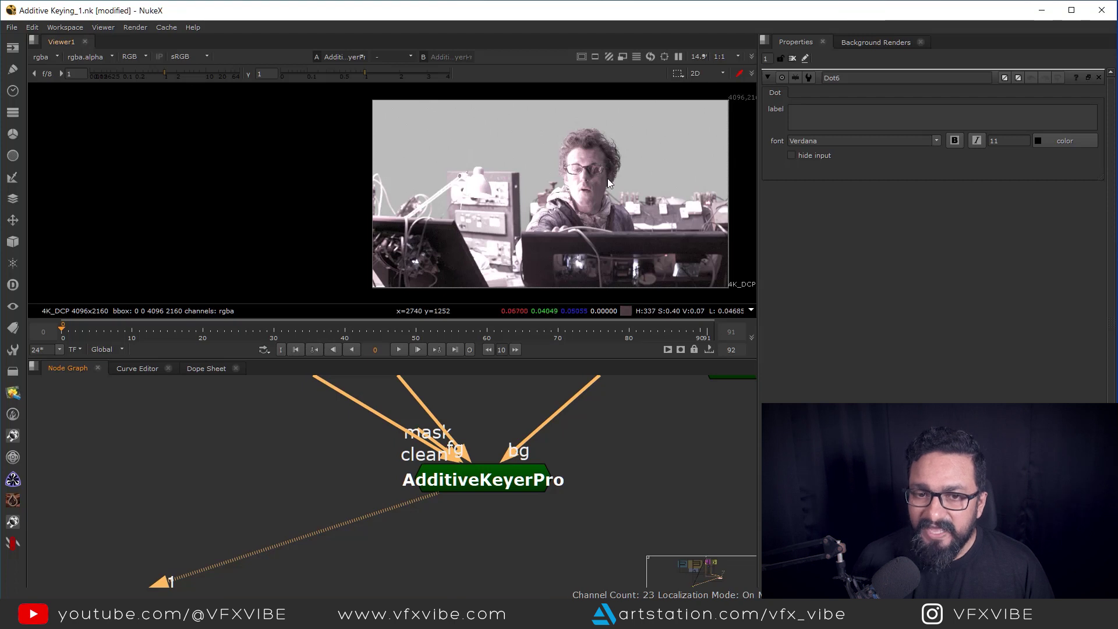
{"action": "scroll", "coordinate": [578, 164], "scroll_direction": "up", "scroll_amount": 8}
{"action": "middle_click_drag", "start_coordinate": [539, 158], "coordinate": [417, 140]}
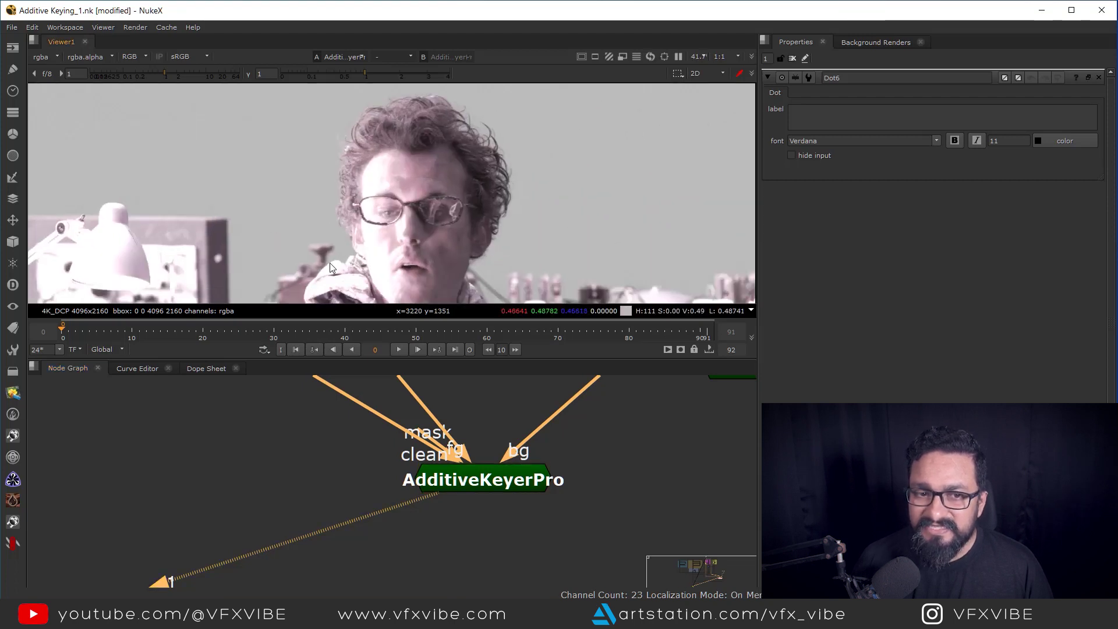
{"action": "scroll", "coordinate": [541, 504], "scroll_direction": "down", "scroll_amount": 5}
{"action": "scroll", "coordinate": [542, 489], "scroll_direction": "down", "scroll_amount": 7}
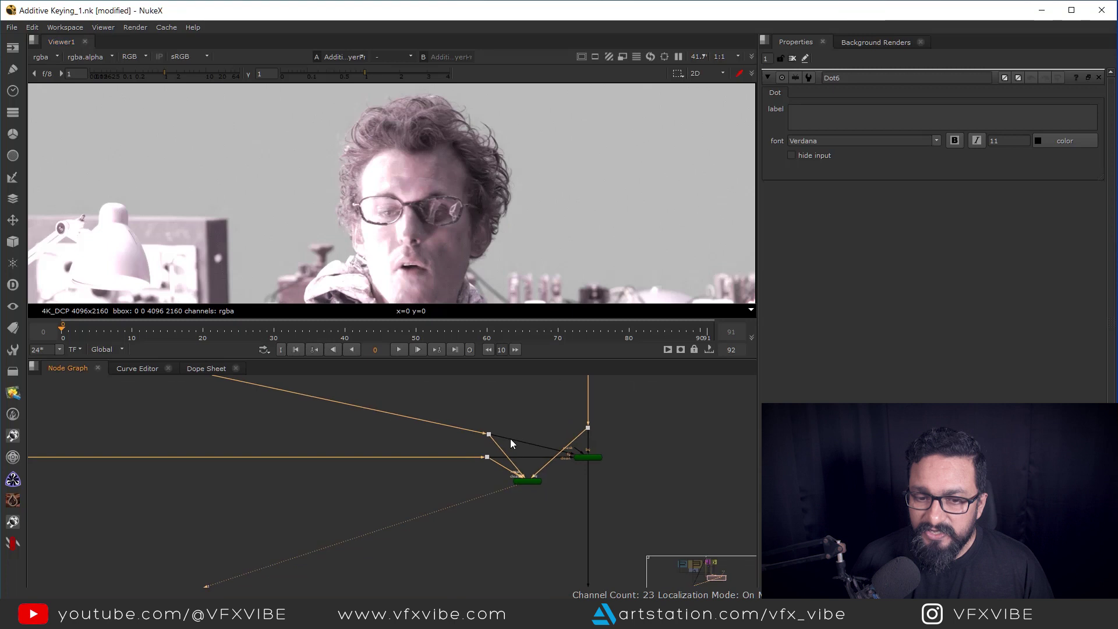
- Disable the AdditiveKeyerPro2 node and view the background dot directly above it
{"action": "middle_click_drag", "start_coordinate": [562, 486], "coordinate": [557, 444]}
{"action": "scroll", "coordinate": [550, 434], "scroll_direction": "up", "scroll_amount": 3}
{"action": "scroll", "coordinate": [557, 444], "scroll_direction": "up", "scroll_amount": 3}
{"action": "left_click", "coordinate": [570, 433]}
{"action": "key", "text": "d"}
{"action": "scroll", "coordinate": [576, 470], "scroll_direction": "down", "scroll_amount": 4}
{"action": "scroll", "coordinate": [583, 472], "scroll_direction": "down", "scroll_amount": 3}
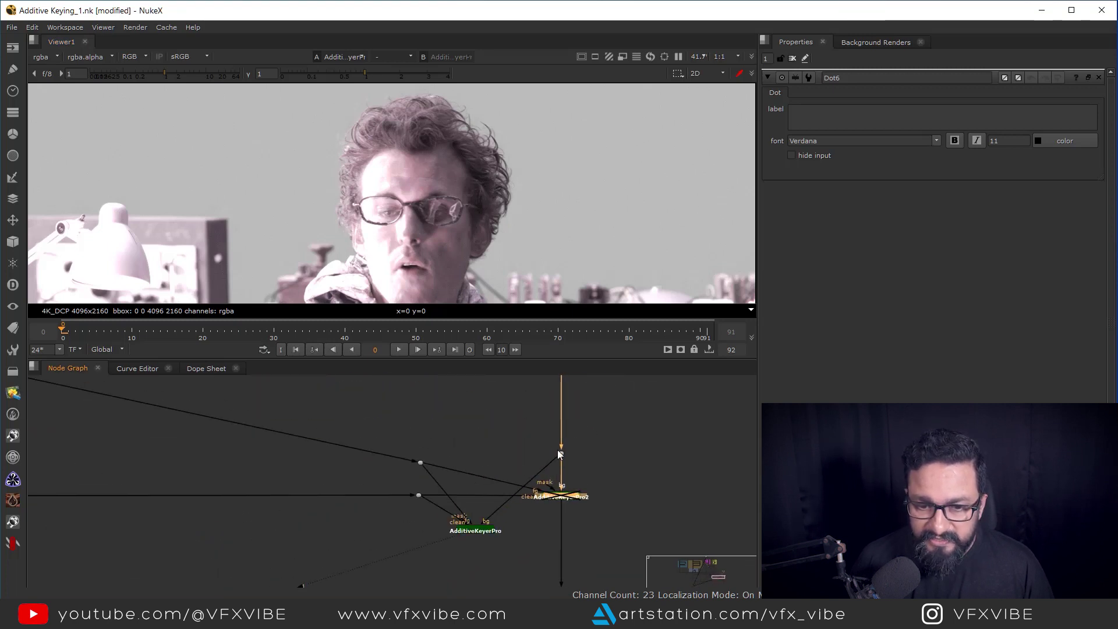
{"action": "key", "text": "1"}
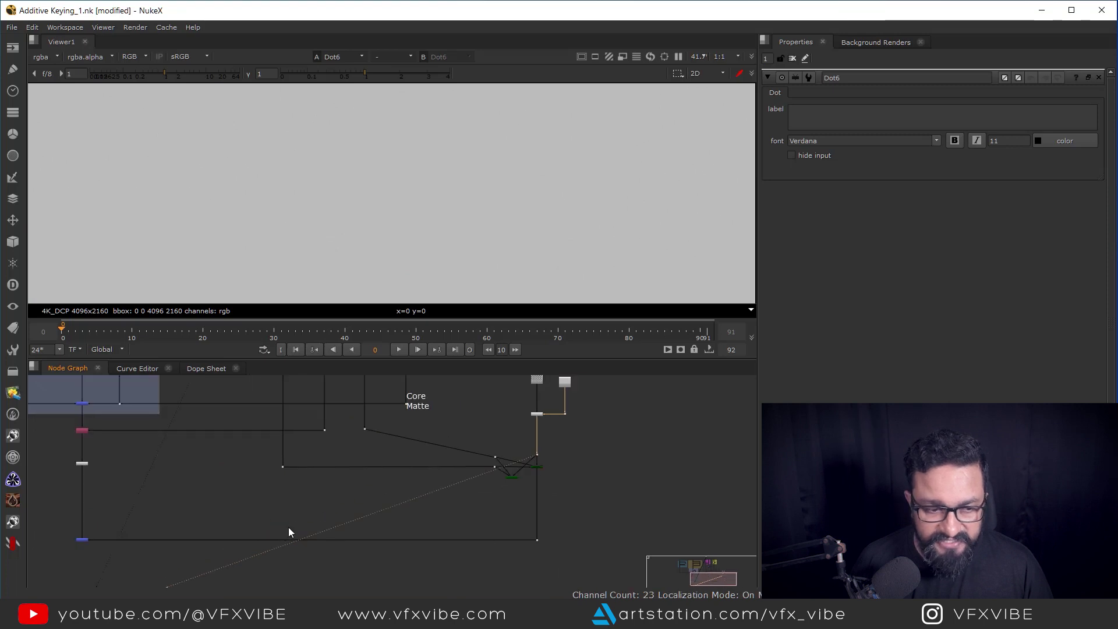
- Insert the new AdditiveKeyerPro into the vertical background line directly below the disabled AdditiveKeyerPro2
{"action": "middle_click_drag", "start_coordinate": [91, 528], "coordinate": [242, 486]}
{"action": "scroll", "coordinate": [243, 487], "scroll_direction": "up", "scroll_amount": 3}
{"action": "left_click_drag", "start_coordinate": [247, 489], "coordinate": [175, 528]}
{"action": "scroll", "coordinate": [174, 528], "scroll_direction": "down", "scroll_amount": 4}
{"action": "scroll", "coordinate": [572, 457], "scroll_direction": "up", "scroll_amount": 4}
{"action": "scroll", "coordinate": [573, 510], "scroll_direction": "up", "scroll_amount": 2}
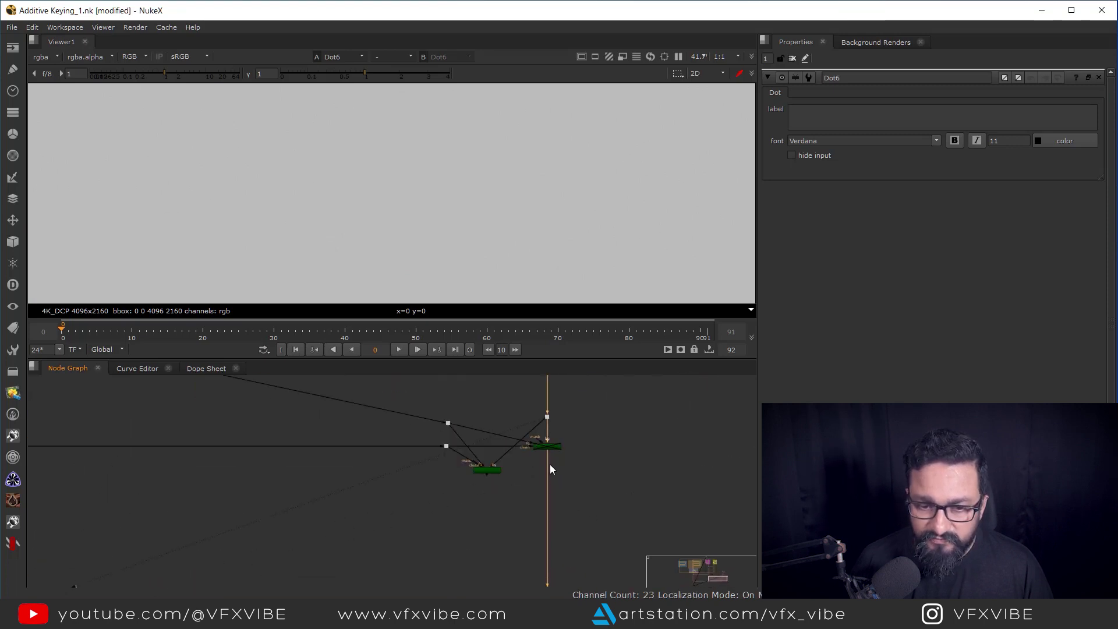
{"action": "left_click_drag", "start_coordinate": [548, 455], "coordinate": [529, 506]}
{"action": "scroll", "coordinate": [556, 495], "scroll_direction": "up", "scroll_amount": 4}
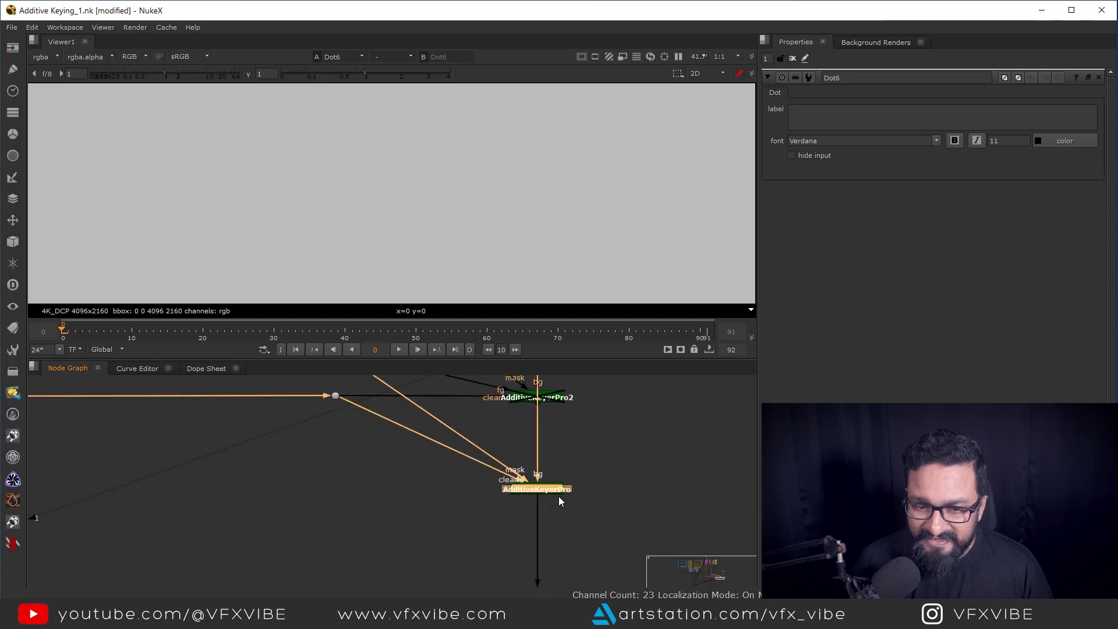
- Trace the background line down to the final merge and view Merge7's output around the man's head
{"action": "middle_click_drag", "start_coordinate": [543, 380], "coordinate": [544, 442]}
{"action": "scroll", "coordinate": [547, 440], "scroll_direction": "down", "scroll_amount": 3}
{"action": "left_click_drag", "start_coordinate": [560, 420], "coordinate": [533, 438]}
{"action": "scroll", "coordinate": [550, 527], "scroll_direction": "down", "scroll_amount": 4}
{"action": "middle_click_drag", "start_coordinate": [550, 547], "coordinate": [640, 476]}
{"action": "left_click_drag", "start_coordinate": [654, 486], "coordinate": [606, 527]}
{"action": "key", "text": "1"}
{"action": "key", "text": "f"}
{"action": "middle_click_drag", "start_coordinate": [524, 467], "coordinate": [560, 473]}
{"action": "middle_click_drag", "start_coordinate": [136, 459], "coordinate": [348, 447]}
{"action": "scroll", "coordinate": [348, 448], "scroll_direction": "up", "scroll_amount": 2}
{"action": "left_click_drag", "start_coordinate": [316, 429], "coordinate": [365, 382]}
{"action": "key", "text": "1"}
{"action": "left_click_drag", "start_coordinate": [396, 482], "coordinate": [276, 553]}
{"action": "key", "text": "1"}
{"action": "scroll", "coordinate": [456, 132], "scroll_direction": "up", "scroll_amount": 5}
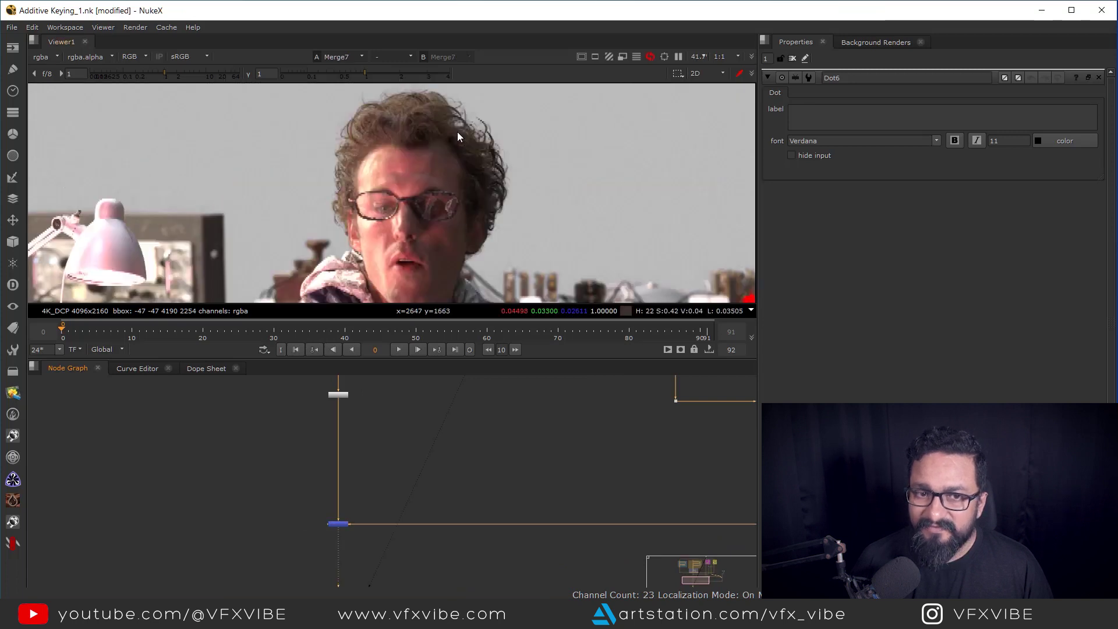
{"action": "middle_click_drag", "start_coordinate": [545, 243], "coordinate": [561, 171]}
- Enlarge the viewer and compare the hair edges of the final composite with AdditiveKeyerPro enabled and disabled
{"action": "middle_click_drag", "start_coordinate": [747, 474], "coordinate": [499, 539]}
{"action": "scroll", "coordinate": [499, 539], "scroll_direction": "down", "scroll_amount": 2}
{"action": "middle_click_drag", "start_coordinate": [598, 527], "coordinate": [466, 518]}
{"action": "scroll", "coordinate": [554, 515], "scroll_direction": "up", "scroll_amount": 4}
{"action": "left_click_drag", "start_coordinate": [557, 492], "coordinate": [422, 540]}
{"action": "key", "text": "space"}
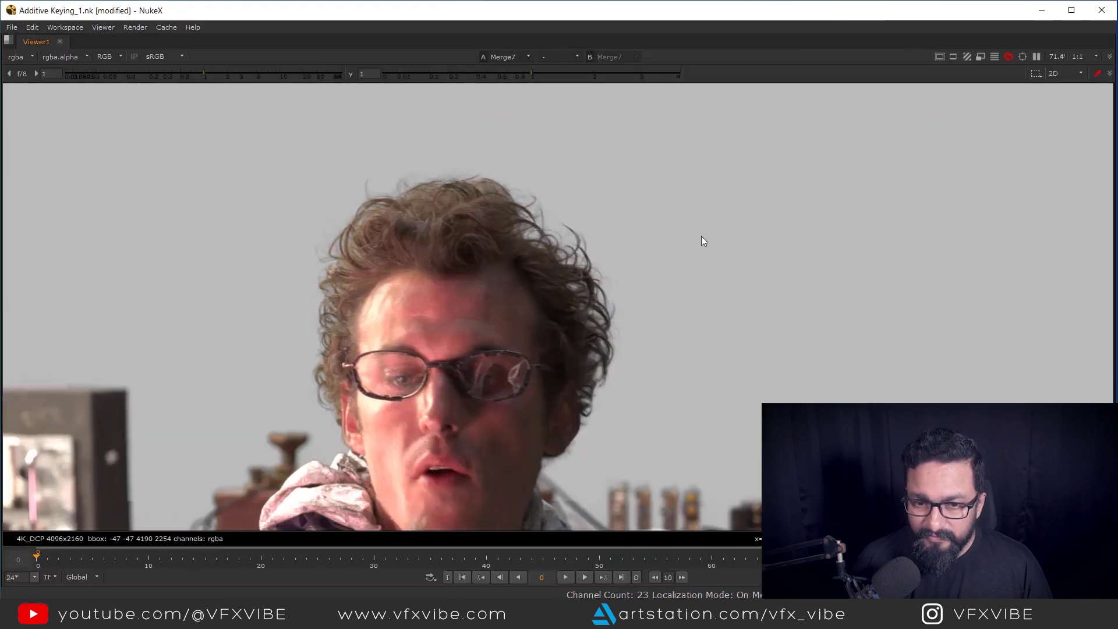
{"action": "scroll", "coordinate": [692, 291], "scroll_direction": "up", "scroll_amount": 3}
{"action": "scroll", "coordinate": [689, 332], "scroll_direction": "up", "scroll_amount": 1}
{"action": "middle_click_drag", "start_coordinate": [709, 345], "coordinate": [701, 288]}
{"action": "key", "text": "d"}
{"action": "key", "text": "d"}
{"action": "key", "text": "d"}
{"action": "key", "text": "d"}
{"action": "key", "text": "d"}
- Compare the ear and neck edges with AdditiveKeyerPro on and off, then examine the whole head and restore the layout
{"action": "middle_click_drag", "start_coordinate": [593, 320], "coordinate": [567, 177]}
{"action": "key", "text": "d"}
{"action": "key", "text": "d"}
{"action": "middle_click_drag", "start_coordinate": [687, 268], "coordinate": [681, 328]}
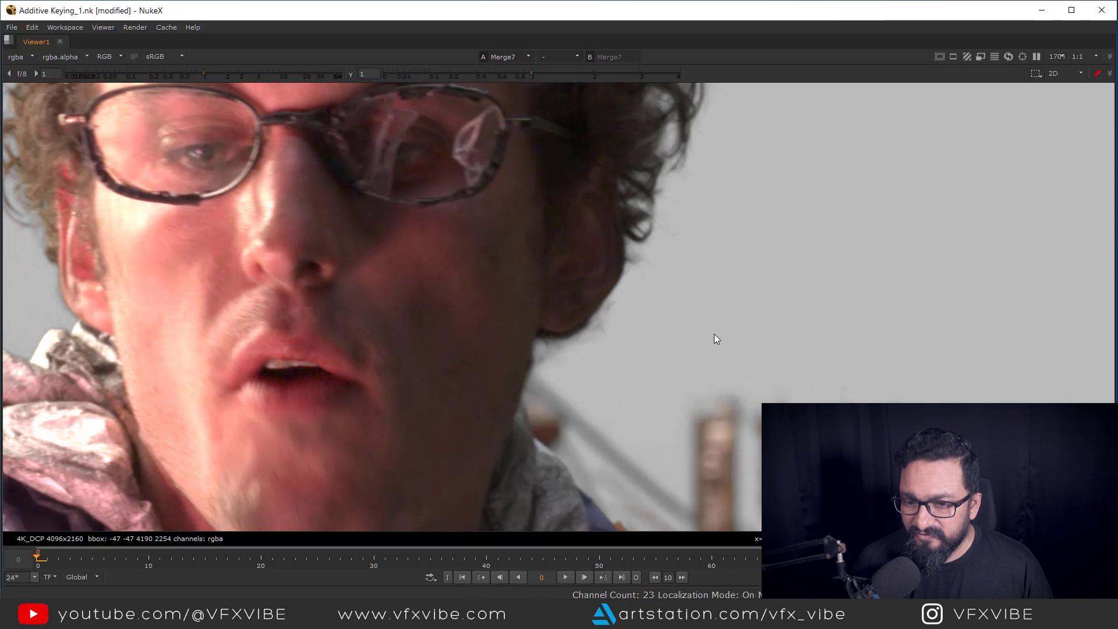
{"action": "middle_click_drag", "start_coordinate": [666, 264], "coordinate": [637, 207]}
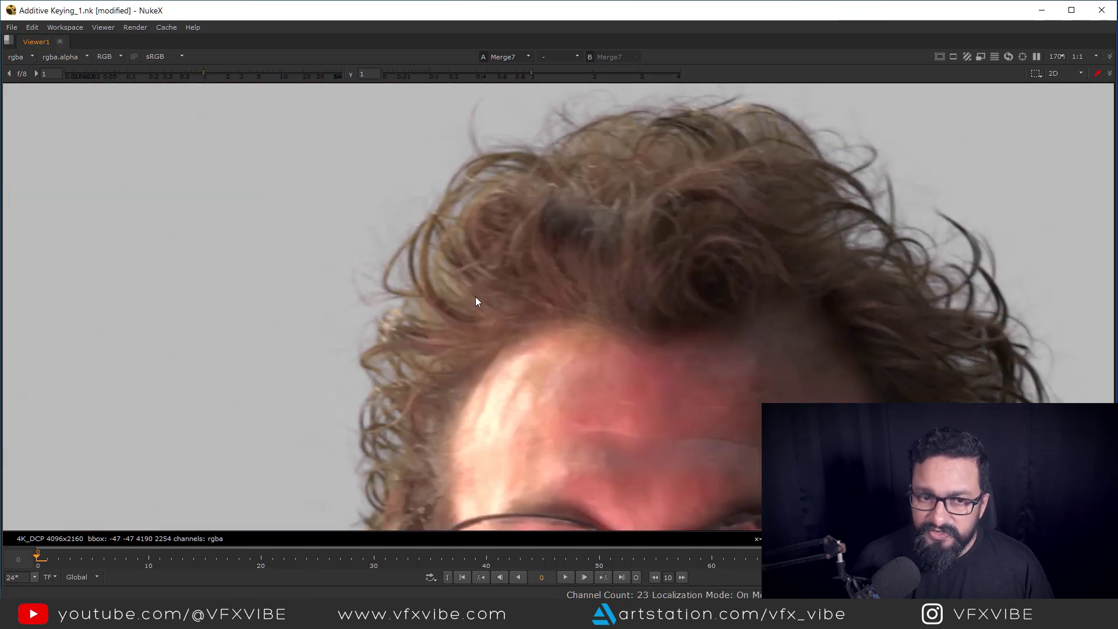
{"action": "scroll", "coordinate": [462, 349], "scroll_direction": "down", "scroll_amount": 3}
{"action": "middle_click_drag", "start_coordinate": [708, 434], "coordinate": [612, 286]}
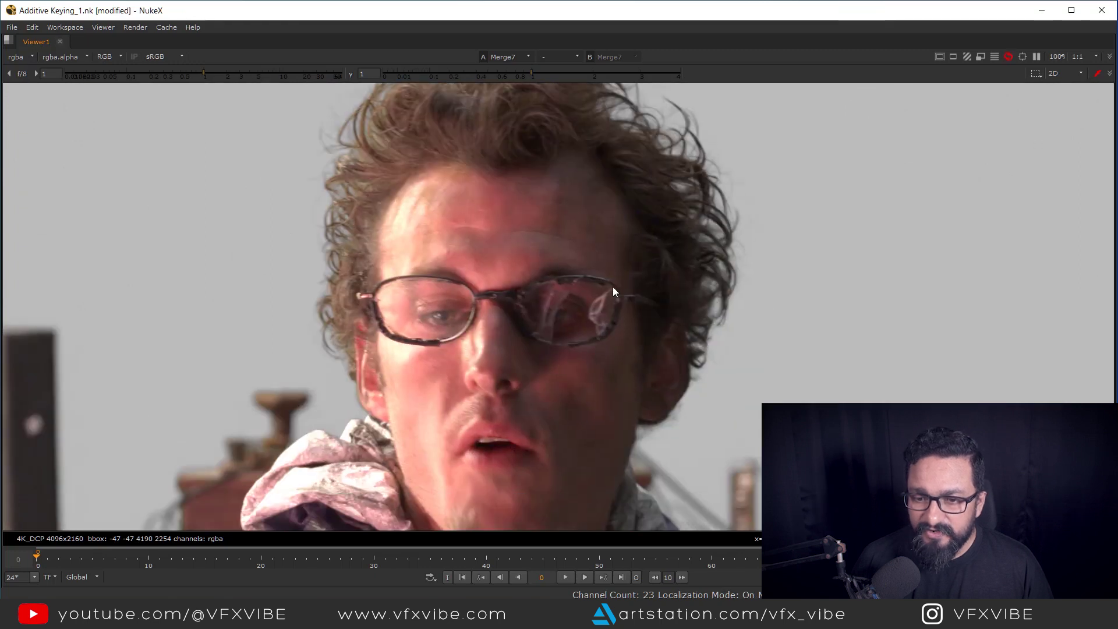
{"action": "key", "text": "space"}
- Open the new AdditiveKeyerPro's properties and examine the hair edges against the plain grey background
{"action": "double_click", "coordinate": [534, 514]}
{"action": "key", "text": "d"}
{"action": "key", "text": "f"}
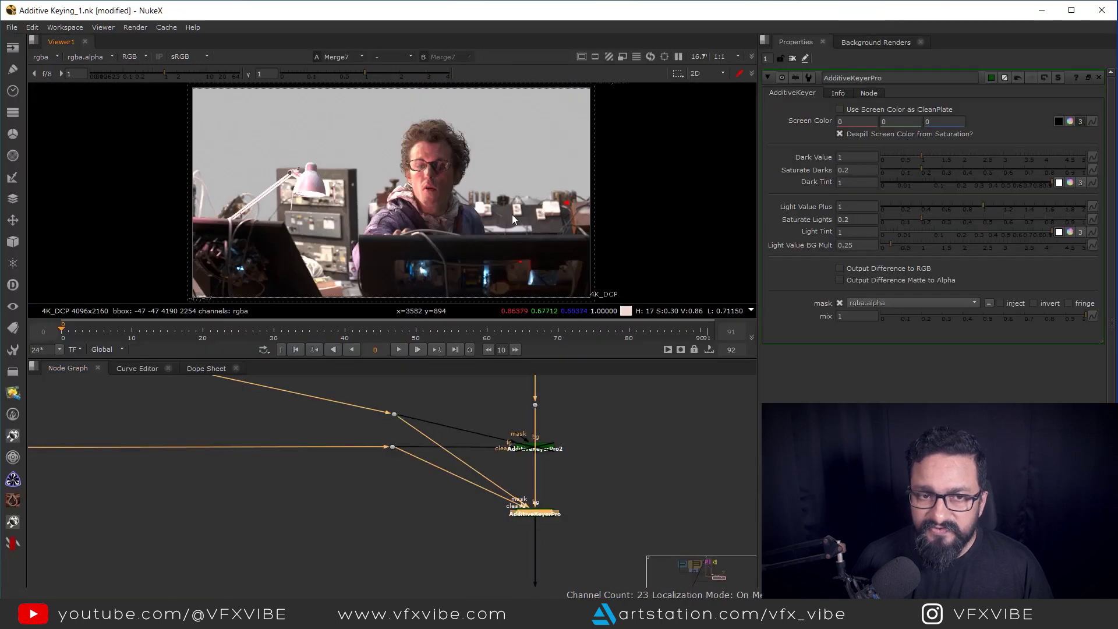
{"action": "scroll", "coordinate": [440, 156], "scroll_direction": "up", "scroll_amount": 4}
{"action": "middle_click_drag", "start_coordinate": [460, 161], "coordinate": [496, 218]}
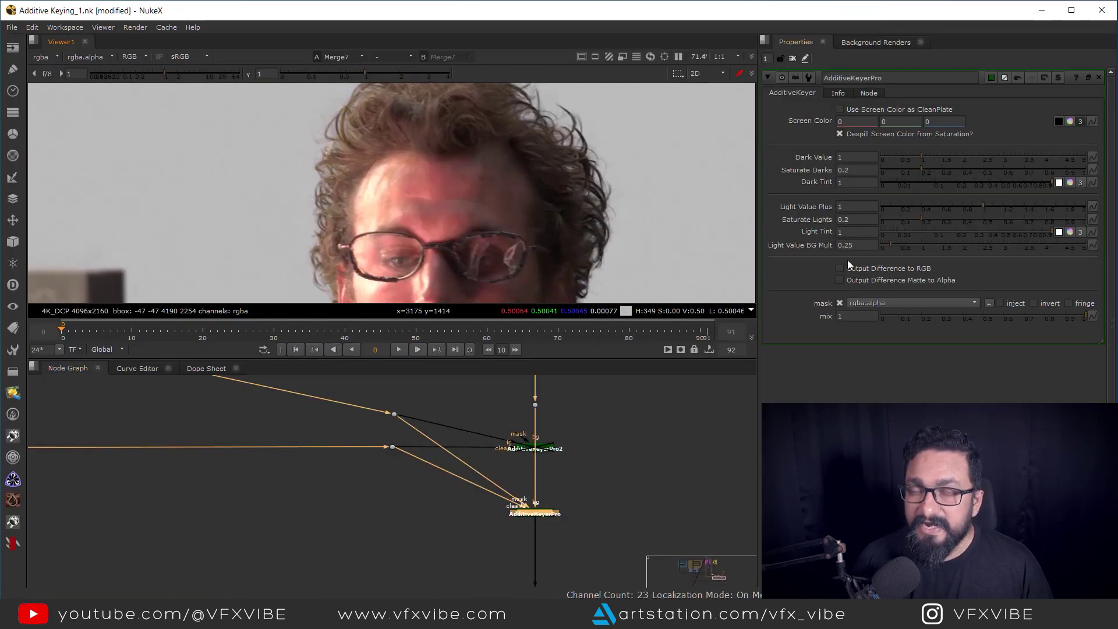
{"action": "scroll", "coordinate": [536, 209], "scroll_direction": "down", "scroll_amount": 1}
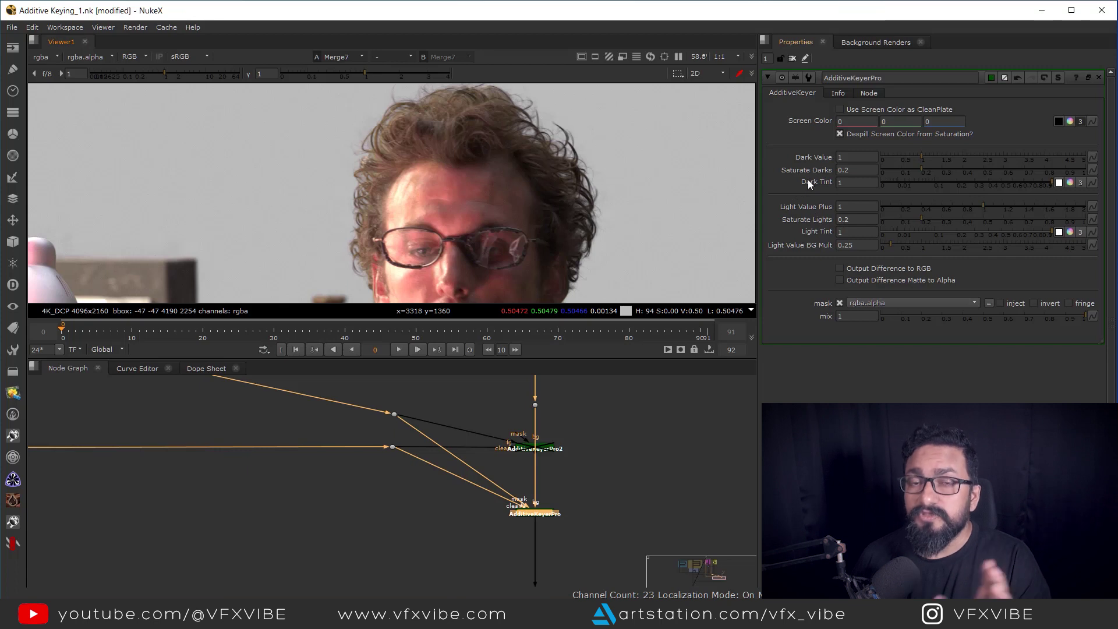
{"action": "scroll", "coordinate": [593, 176], "scroll_direction": "up", "scroll_amount": 3}
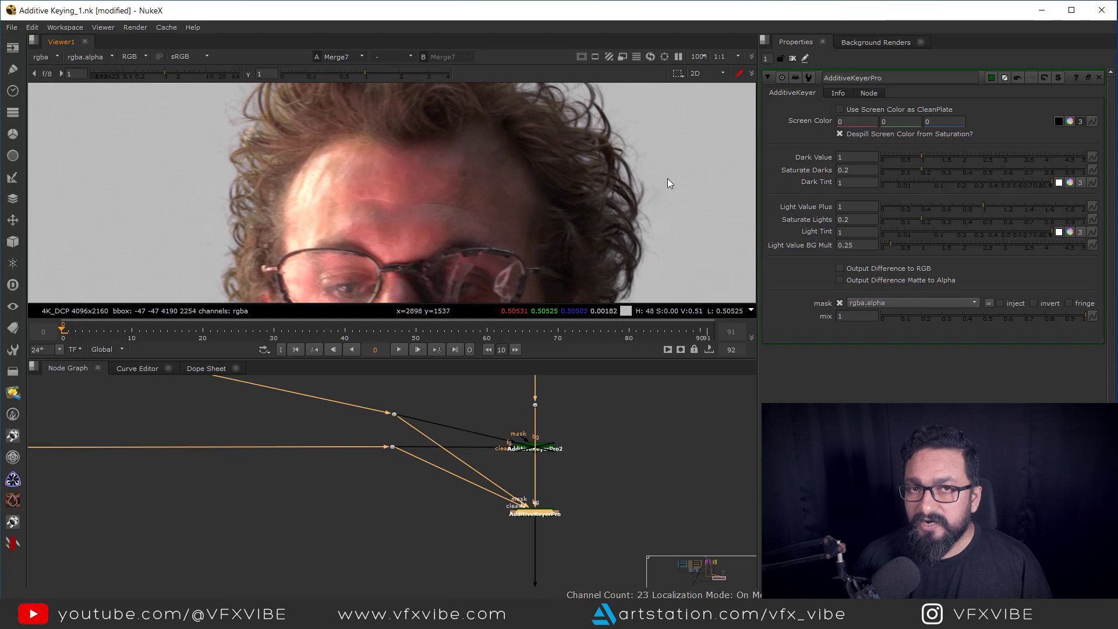
{"action": "left_click_drag", "start_coordinate": [680, 145], "coordinate": [585, 280], "text": "ctrl+shift"}
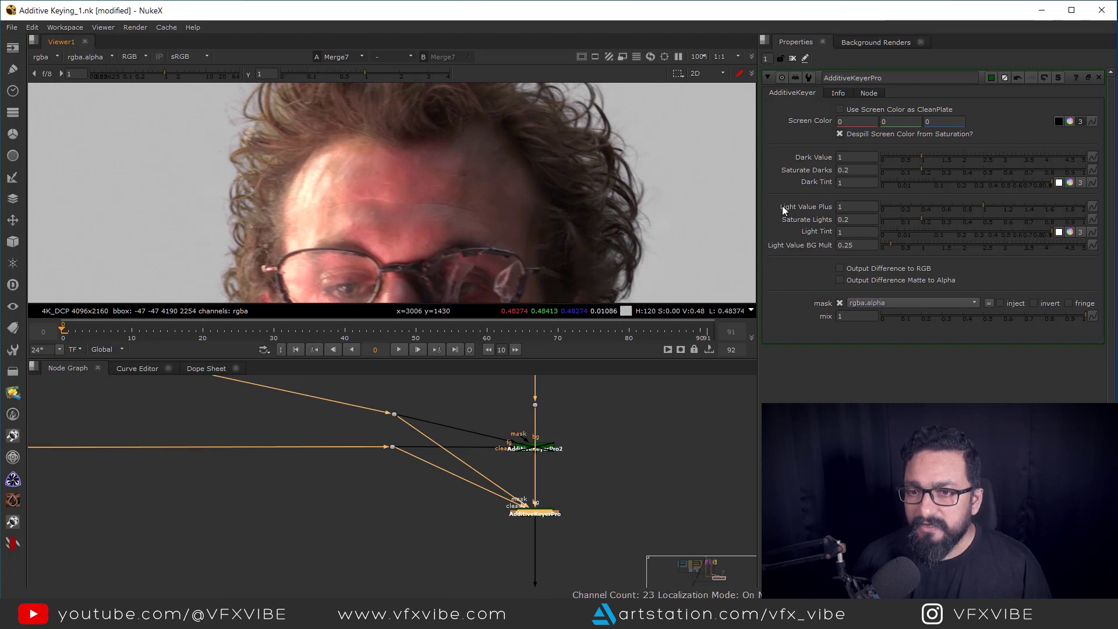
- Try a Saturate Darks value of 1 on the AdditiveKeyerPro and undo the change
{"action": "left_click_drag", "start_coordinate": [920, 156], "coordinate": [1086, 179]}
{"action": "key", "text": "ctrl+z"}
{"action": "key", "text": "ctrl+shift+z"}
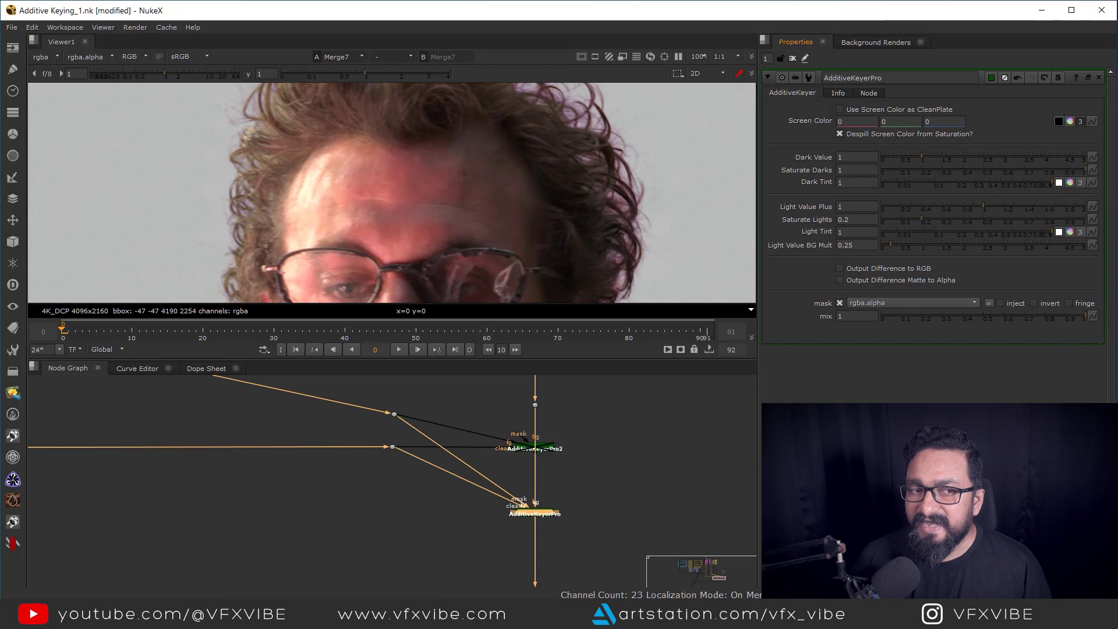
{"action": "key", "text": "ctrl+z"}
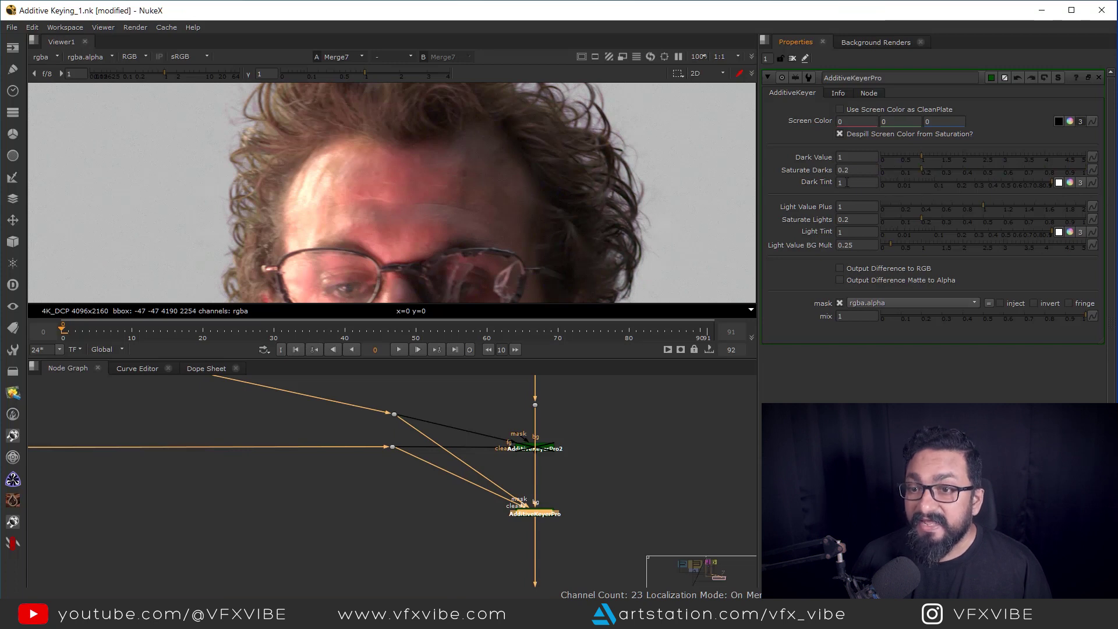
- Set the Constant1 background color to red 0.49, green 0.5 and blue 0.25
{"action": "scroll", "coordinate": [634, 197], "scroll_direction": "down", "scroll_amount": 3}
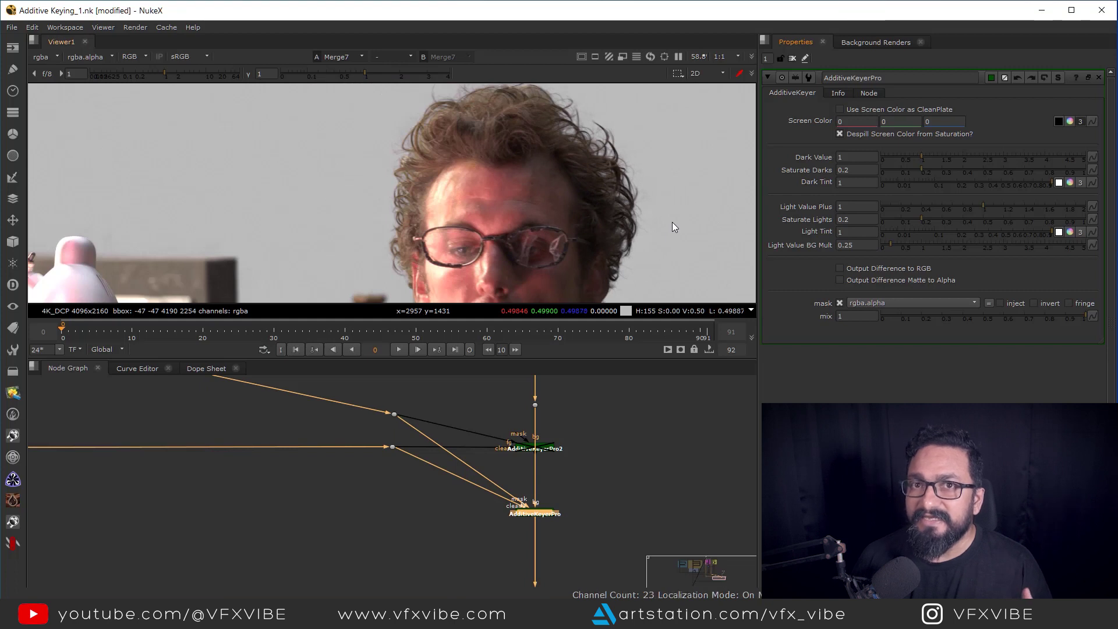
{"action": "scroll", "coordinate": [572, 526], "scroll_direction": "down", "scroll_amount": 5}
{"action": "middle_click_drag", "start_coordinate": [643, 519], "coordinate": [481, 527]}
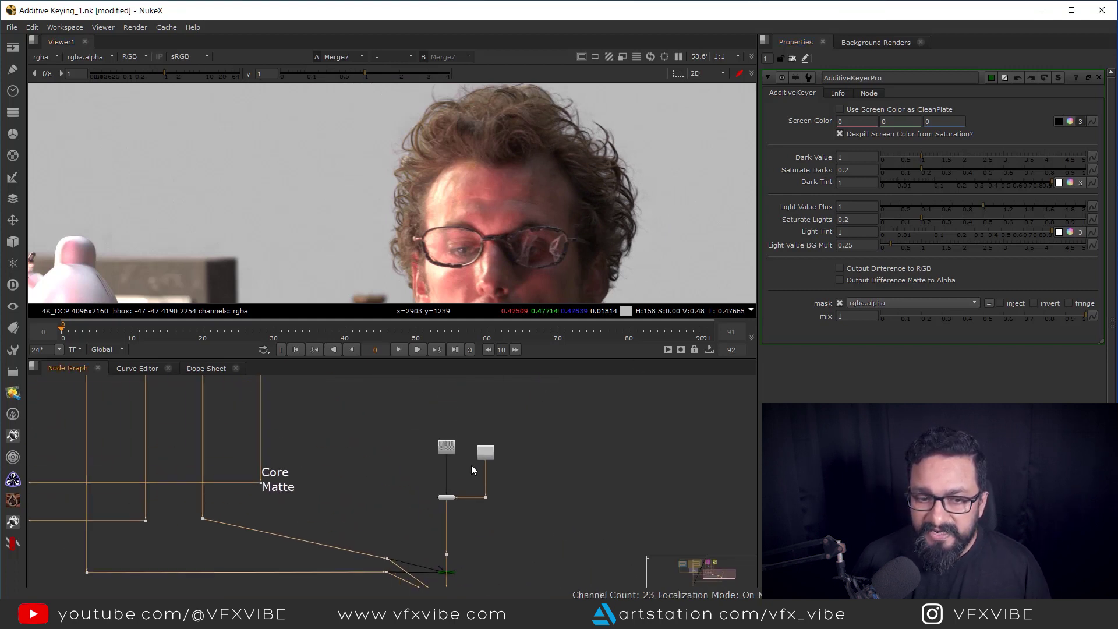
{"action": "scroll", "coordinate": [472, 466], "scroll_direction": "up", "scroll_amount": 5}
{"action": "left_click", "coordinate": [502, 438]}
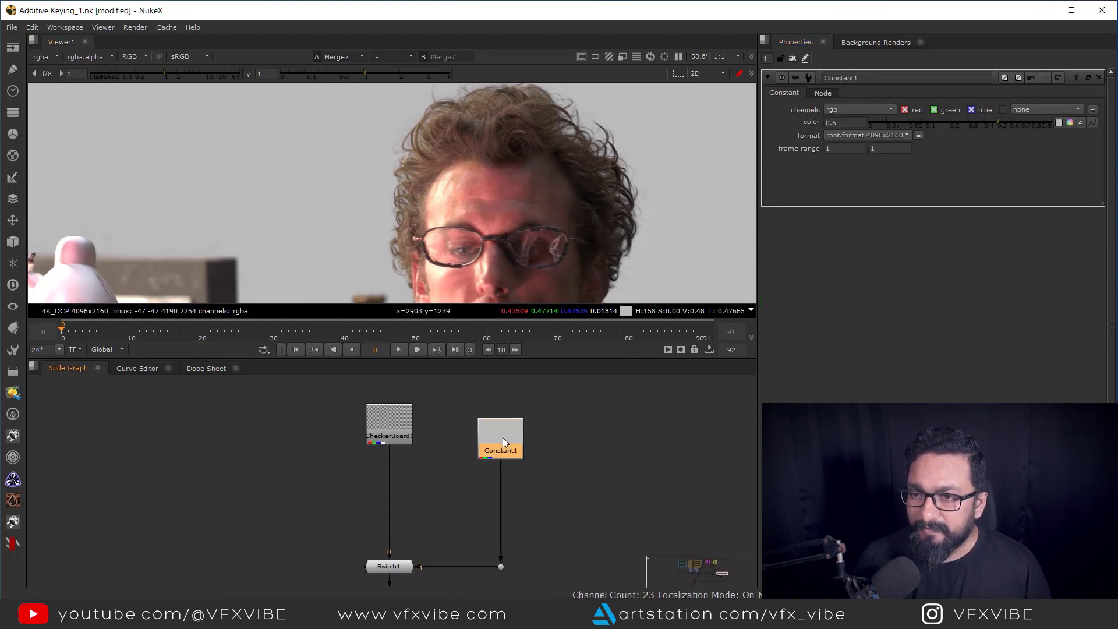
{"action": "left_click", "coordinate": [1071, 122]}
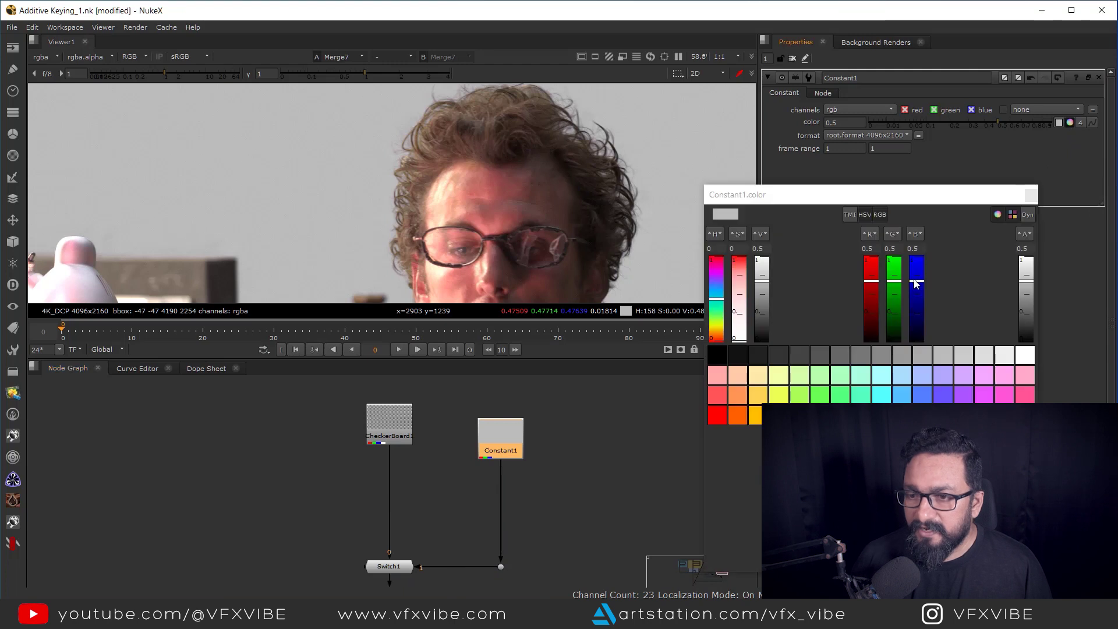
{"action": "left_click", "coordinate": [873, 285]}
{"action": "left_click_drag", "start_coordinate": [916, 283], "coordinate": [917, 302]}
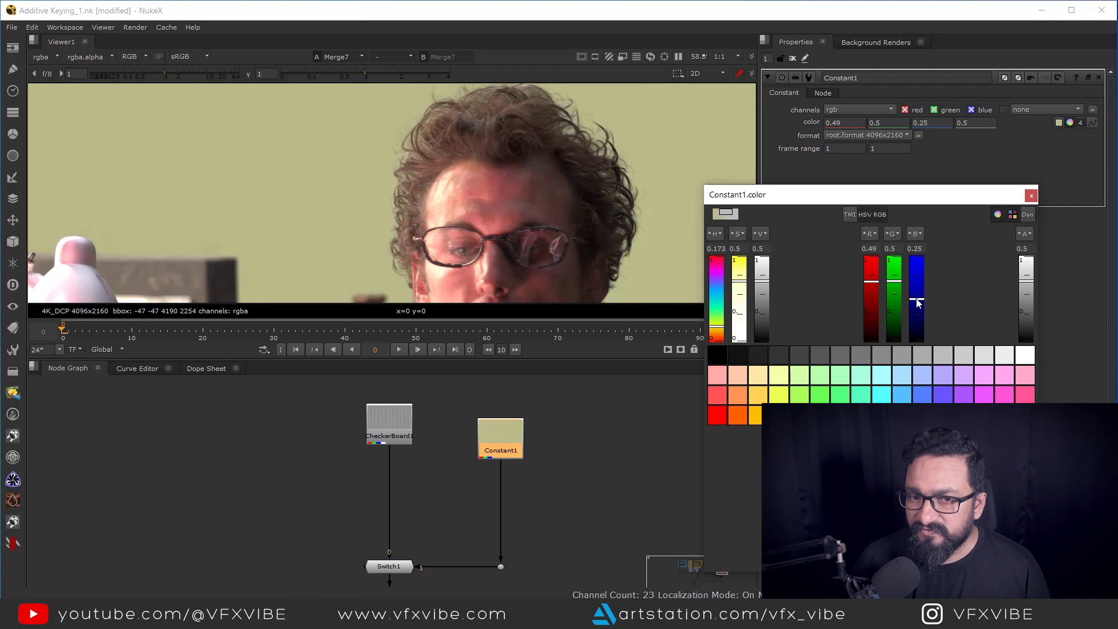
{"action": "left_click", "coordinate": [1031, 195]}
- Examine the hair edges of the final composite against the yellow-green background
{"action": "middle_click_drag", "start_coordinate": [475, 520], "coordinate": [505, 428]}
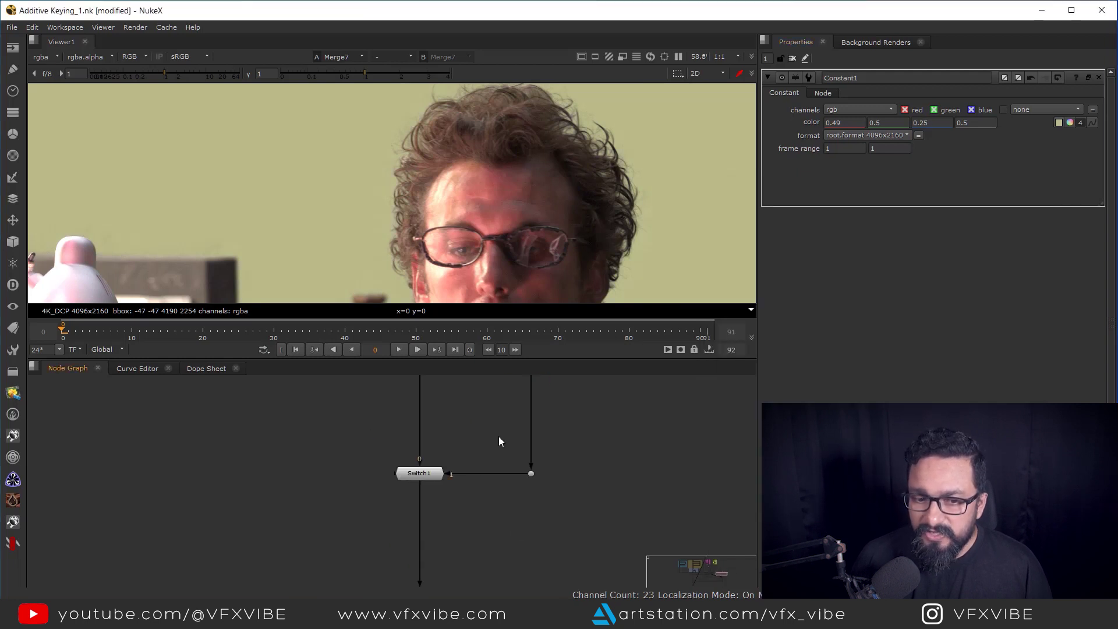
{"action": "scroll", "coordinate": [499, 433], "scroll_direction": "down", "scroll_amount": 5}
{"action": "scroll", "coordinate": [625, 214], "scroll_direction": "up", "scroll_amount": 4}
{"action": "scroll", "coordinate": [630, 220], "scroll_direction": "up", "scroll_amount": 3}
{"action": "scroll", "coordinate": [689, 188], "scroll_direction": "down", "scroll_amount": 3}
{"action": "middle_click_drag", "start_coordinate": [679, 198], "coordinate": [676, 196]}
{"action": "left_click_drag", "start_coordinate": [713, 180], "coordinate": [659, 211]}
- Set AdditiveKeyerPro's Dark Tint to the background color sampled beside the hair, 0.49877, 0.508669, 0.256813
{"action": "scroll", "coordinate": [533, 444], "scroll_direction": "down", "scroll_amount": 3}
{"action": "middle_click_drag", "start_coordinate": [501, 520], "coordinate": [523, 484]}
{"action": "scroll", "coordinate": [508, 468], "scroll_direction": "up", "scroll_amount": 3}
{"action": "scroll", "coordinate": [508, 470], "scroll_direction": "up", "scroll_amount": 3}
{"action": "double_click", "coordinate": [528, 530]}
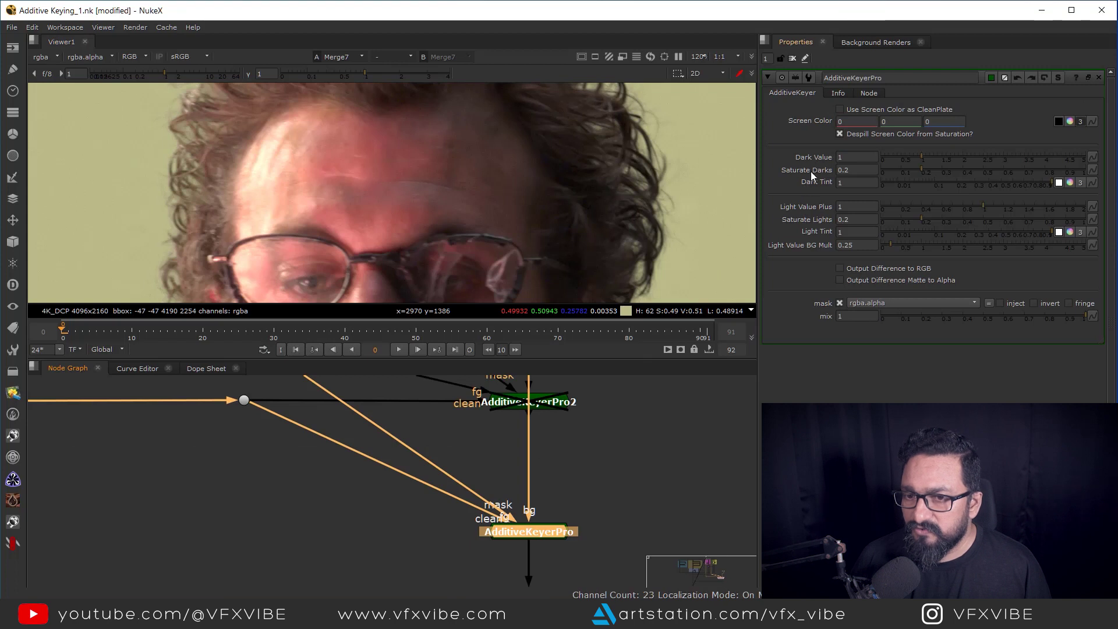
{"action": "left_click", "coordinate": [1069, 183]}
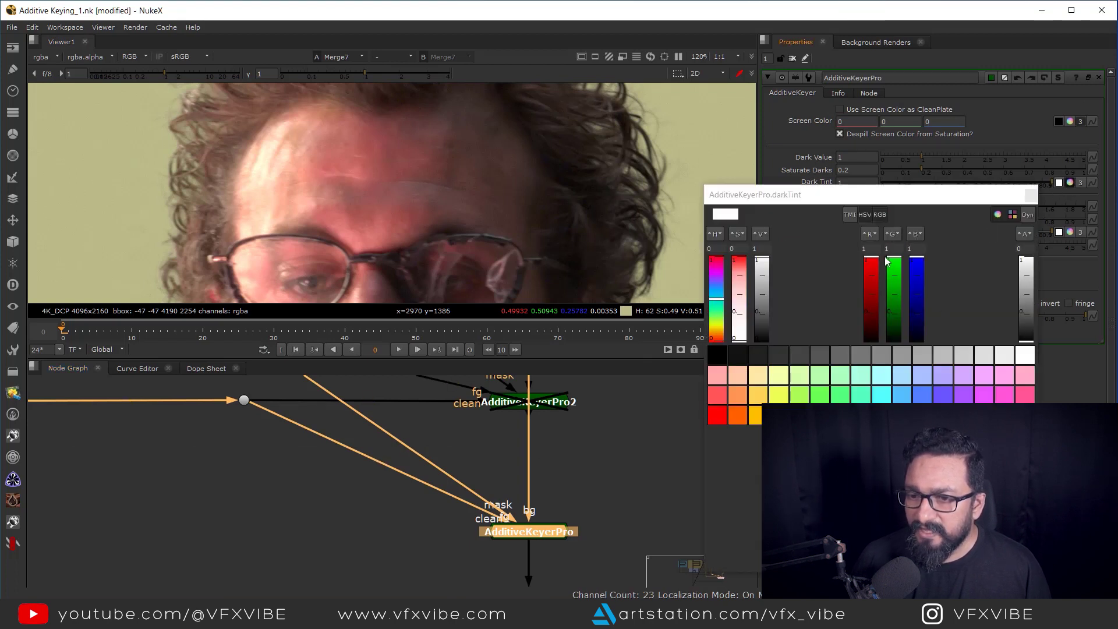
{"action": "left_click", "coordinate": [1030, 195]}
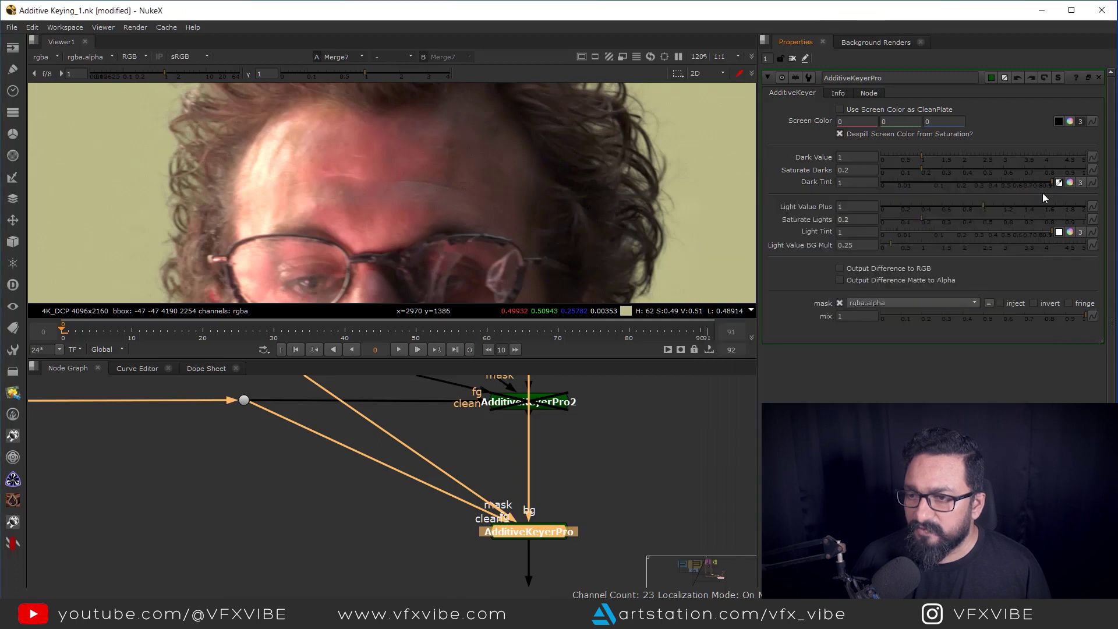
{"action": "left_click", "coordinate": [690, 193], "text": "ctrl"}
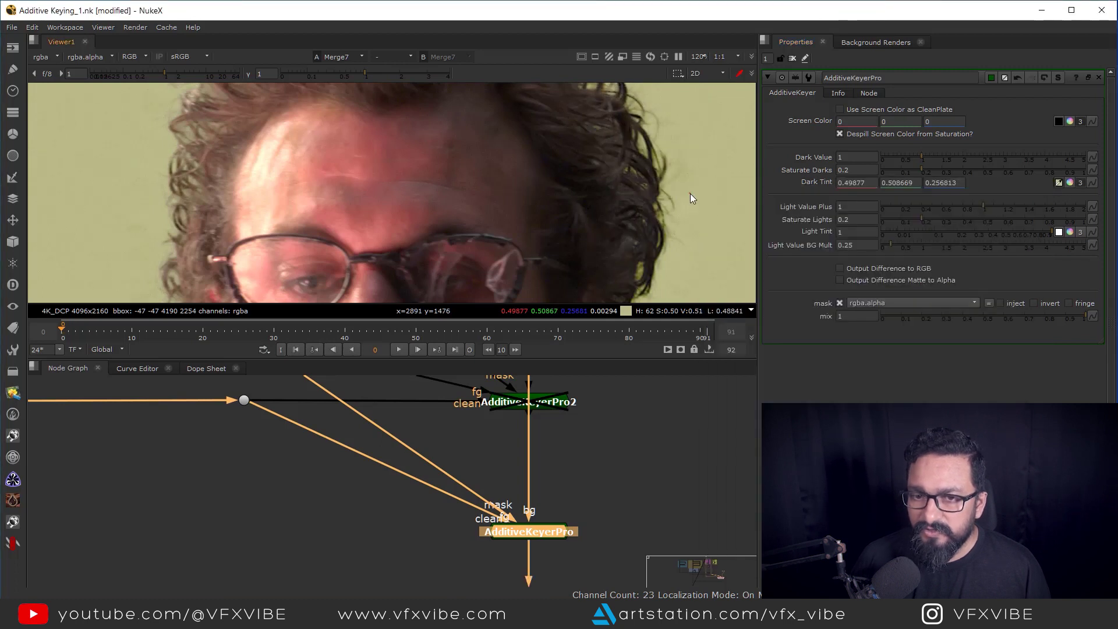
{"action": "scroll", "coordinate": [651, 226], "scroll_direction": "up", "scroll_amount": 5}
{"action": "scroll", "coordinate": [651, 214], "scroll_direction": "down", "scroll_amount": 6}
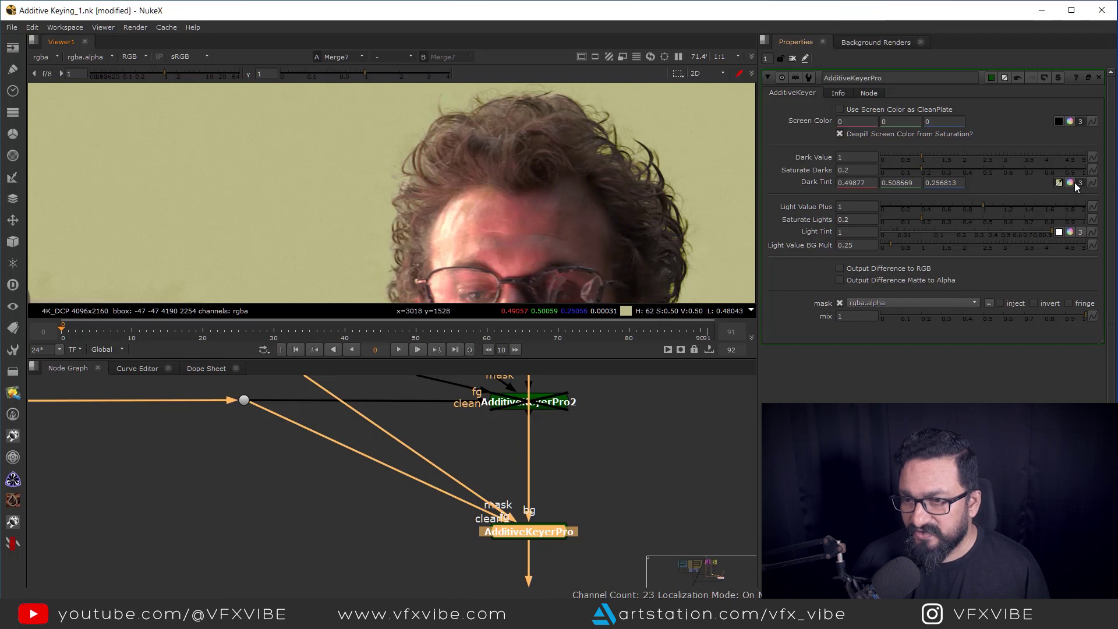
- Test different Saturate Darks values and desaturate the Dark Tint to 0.50467, 0.508669, 0.406935
{"action": "left_click_drag", "start_coordinate": [924, 170], "coordinate": [1007, 169]}
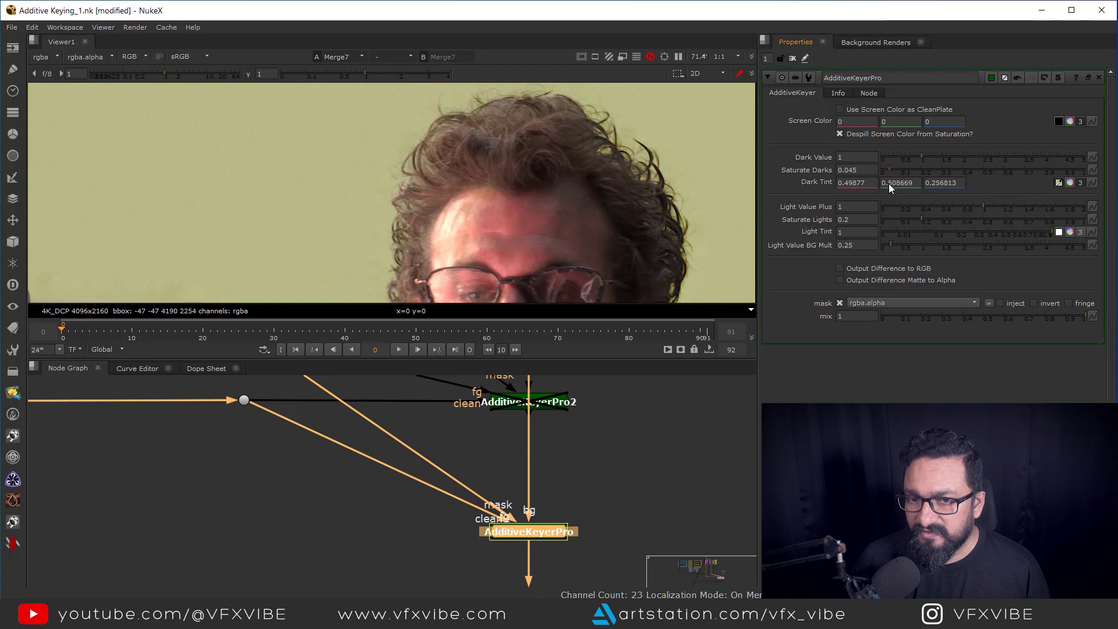
{"action": "left_click", "coordinate": [1070, 182]}
{"action": "left_click_drag", "start_coordinate": [743, 285], "coordinate": [739, 308]}
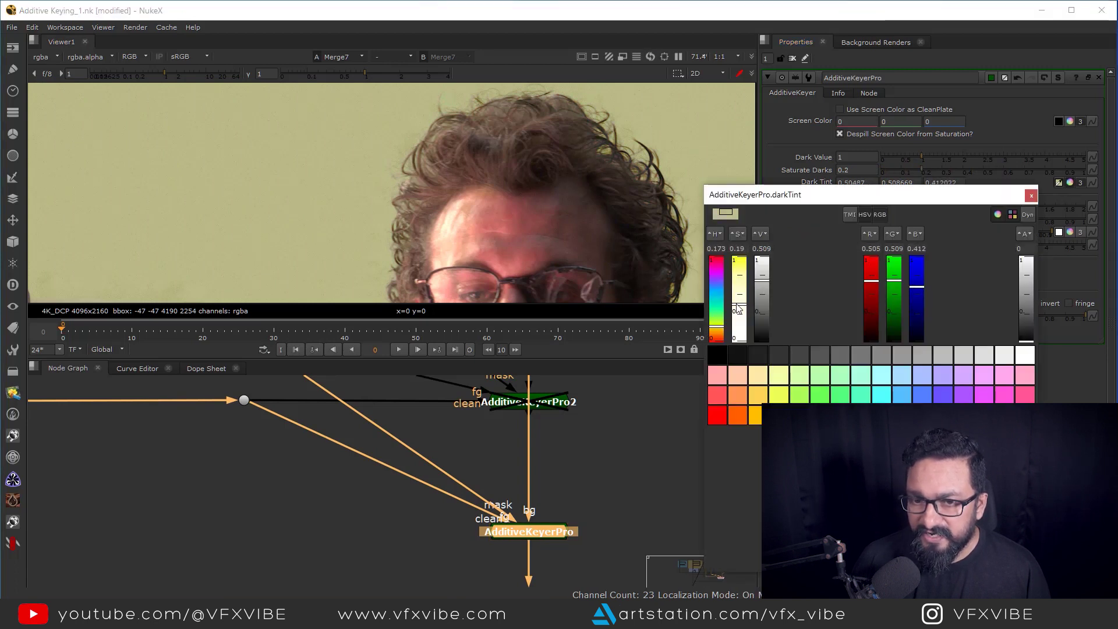
{"action": "left_click", "coordinate": [1031, 195]}
{"action": "scroll", "coordinate": [700, 225], "scroll_direction": "up", "scroll_amount": 6}
{"action": "scroll", "coordinate": [654, 196], "scroll_direction": "down", "scroll_amount": 7}
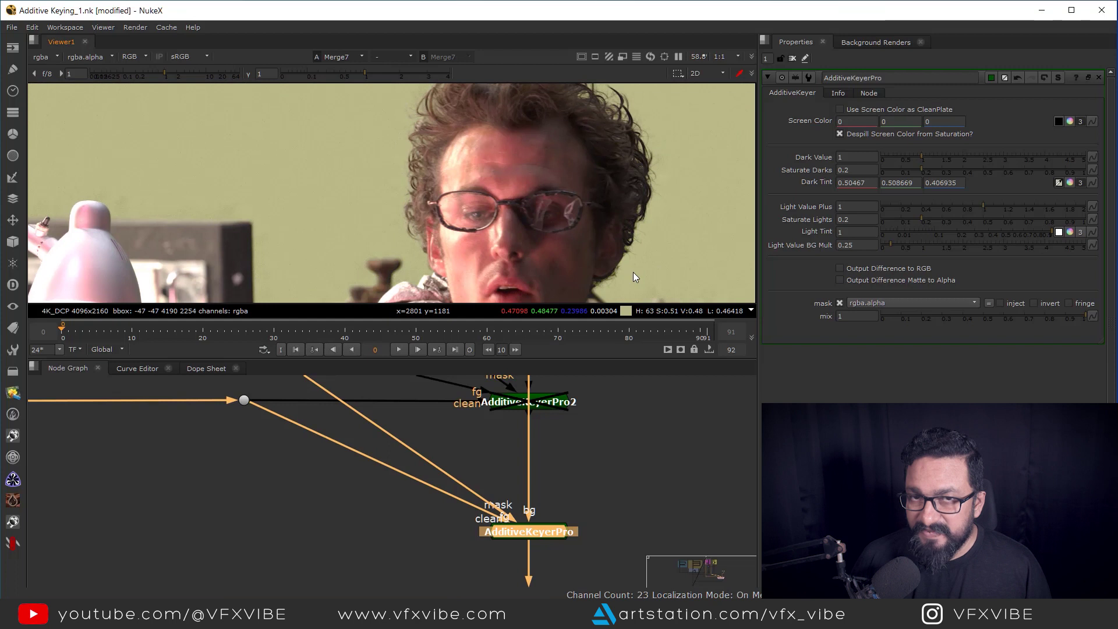
{"action": "middle_click_drag", "start_coordinate": [621, 121], "coordinate": [635, 168]}
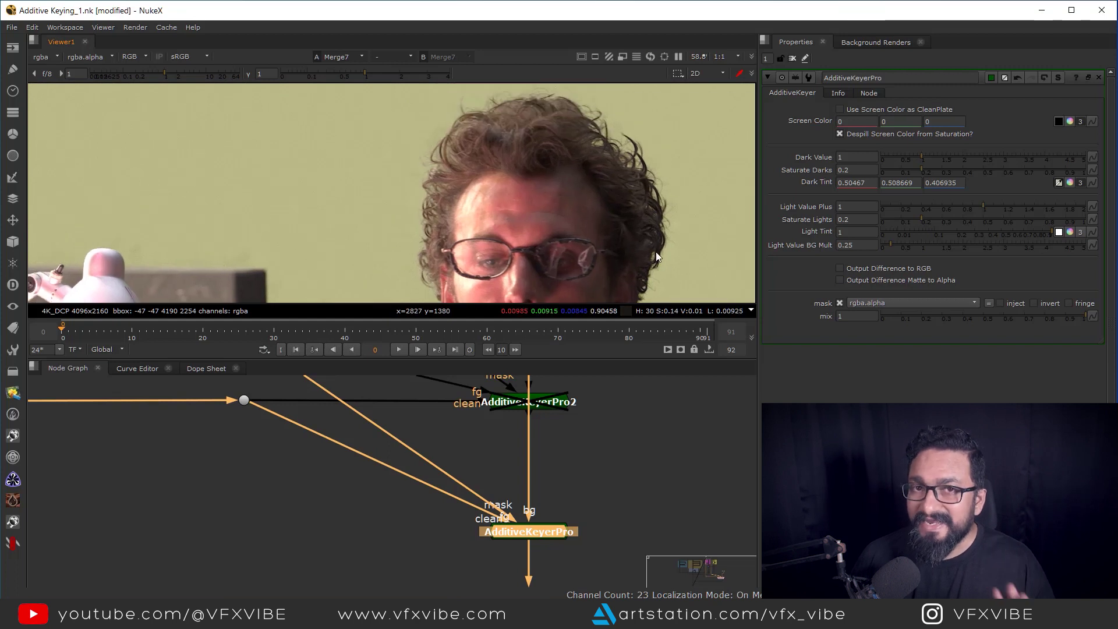
- Test Light Value Plus at 1.09 and 2 on the fine hair strands and set it to 0.73
{"action": "scroll", "coordinate": [584, 174], "scroll_direction": "up", "scroll_amount": 3}
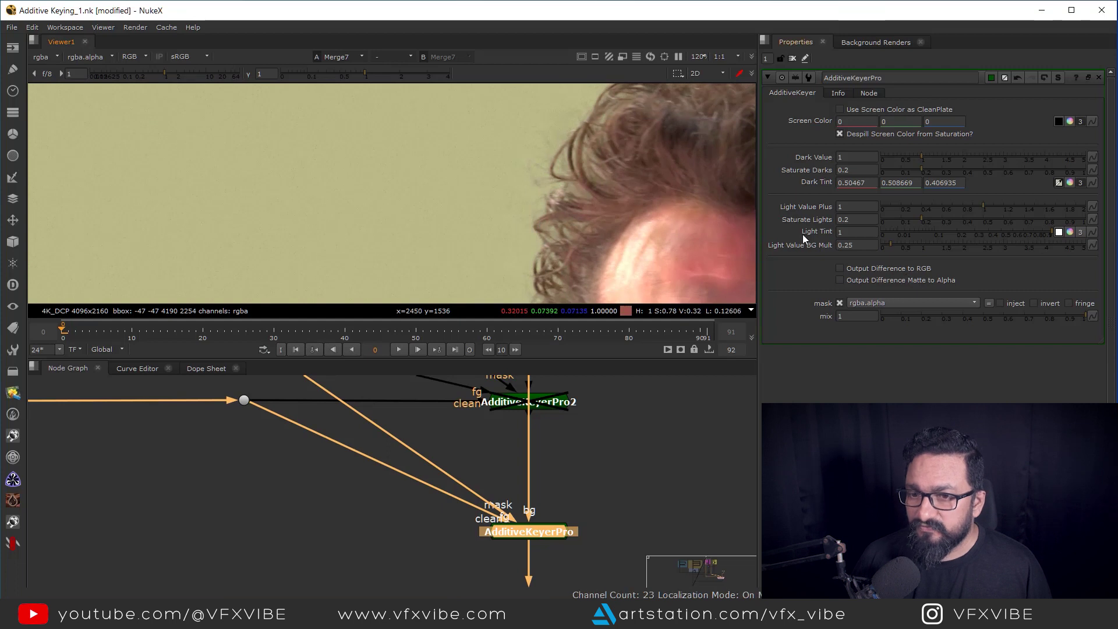
{"action": "left_click_drag", "start_coordinate": [980, 206], "coordinate": [869, 213]}
{"action": "left_click", "coordinate": [992, 208]}
{"action": "scroll", "coordinate": [544, 183], "scroll_direction": "up", "scroll_amount": 4}
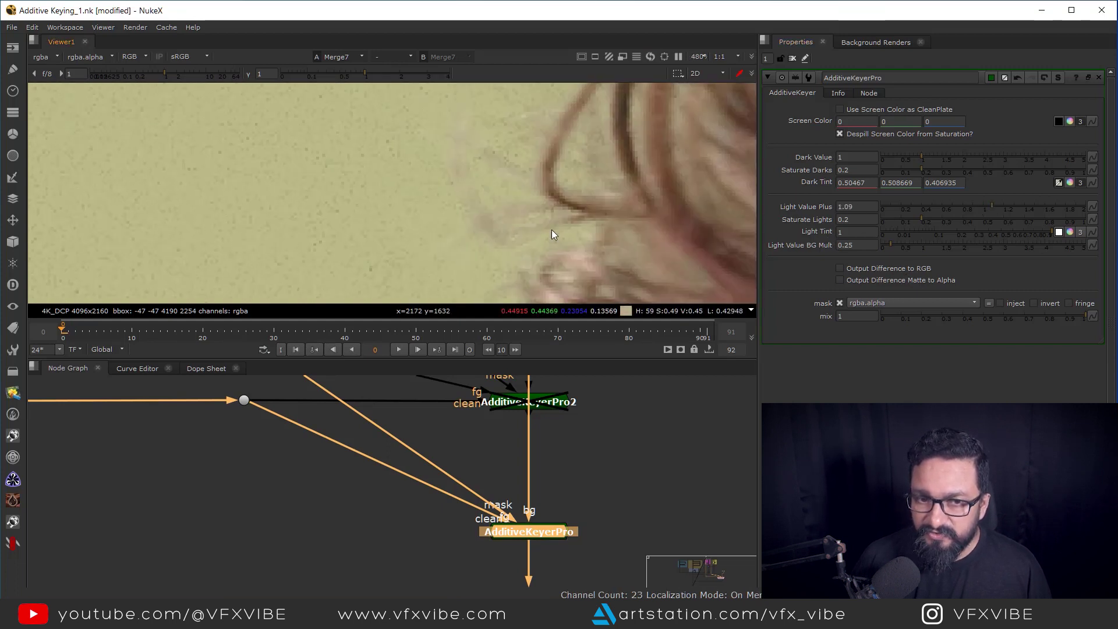
{"action": "left_click_drag", "start_coordinate": [992, 208], "coordinate": [806, 204]}
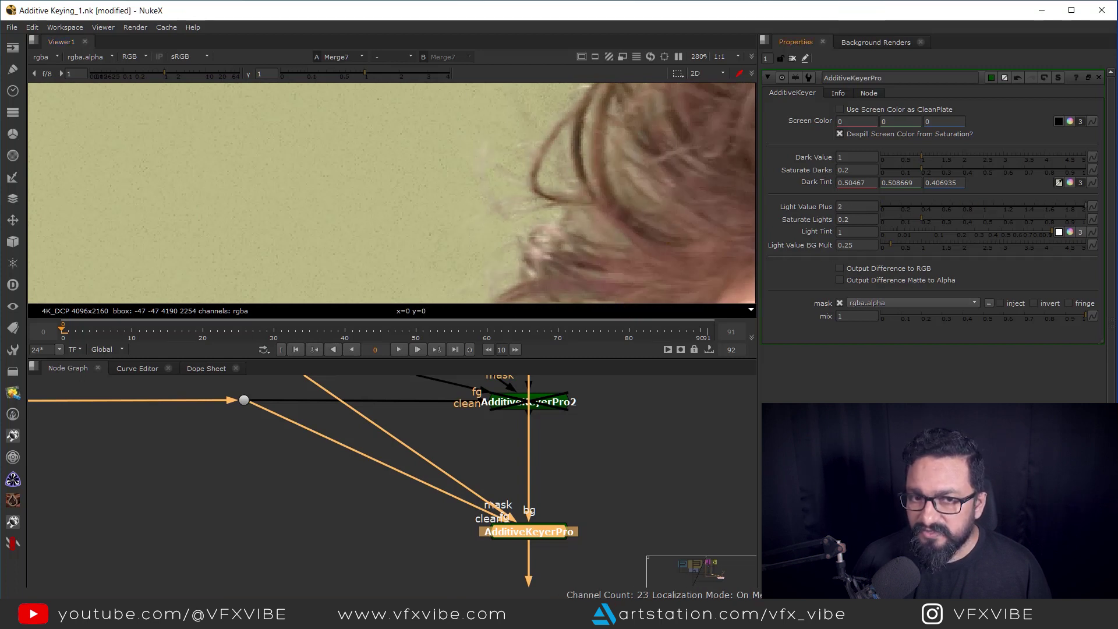
{"action": "left_click_drag", "start_coordinate": [1034, 259], "coordinate": [922, 252]}
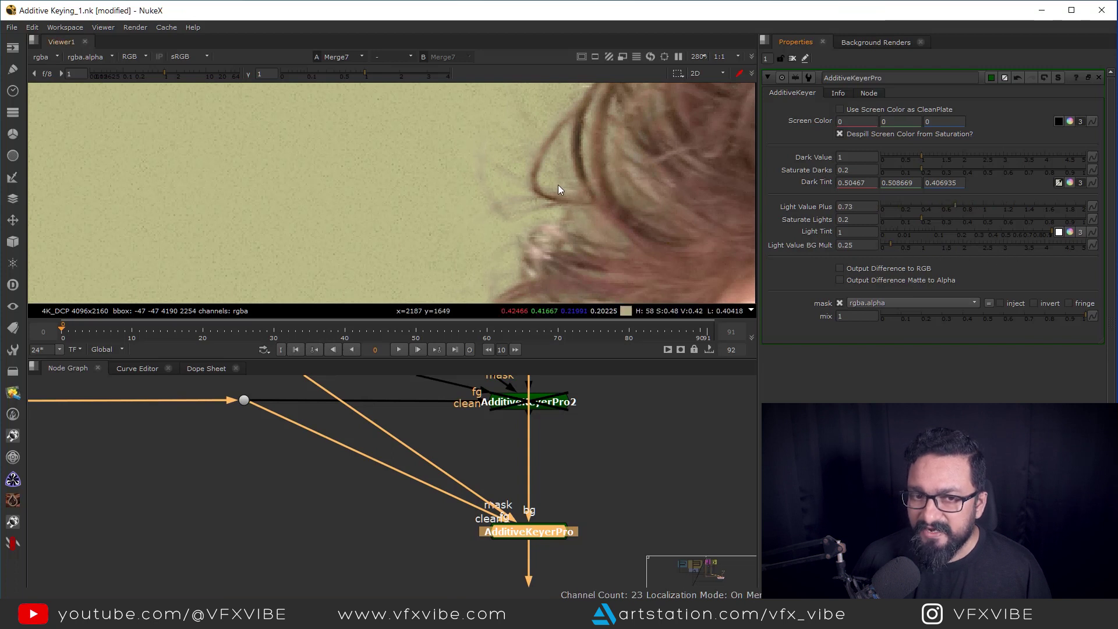
- Test a higher Saturate Lights value on the hair edges and undo the change
{"action": "scroll", "coordinate": [557, 184], "scroll_direction": "down", "scroll_amount": 3}
{"action": "middle_click_drag", "start_coordinate": [558, 206], "coordinate": [558, 136]}
{"action": "left_click_drag", "start_coordinate": [921, 219], "coordinate": [1086, 225]}
{"action": "key", "text": "ctrl+z"}
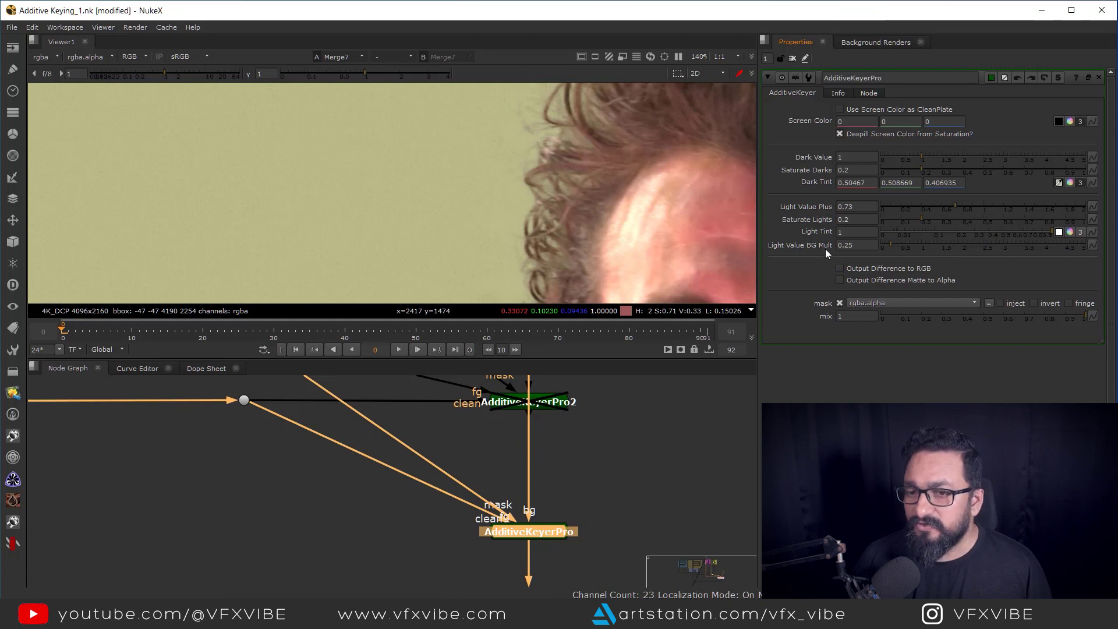
- Examine the hair edges around the man's head and the full composite against the yellow-green background
{"action": "scroll", "coordinate": [539, 227], "scroll_direction": "down", "scroll_amount": 4}
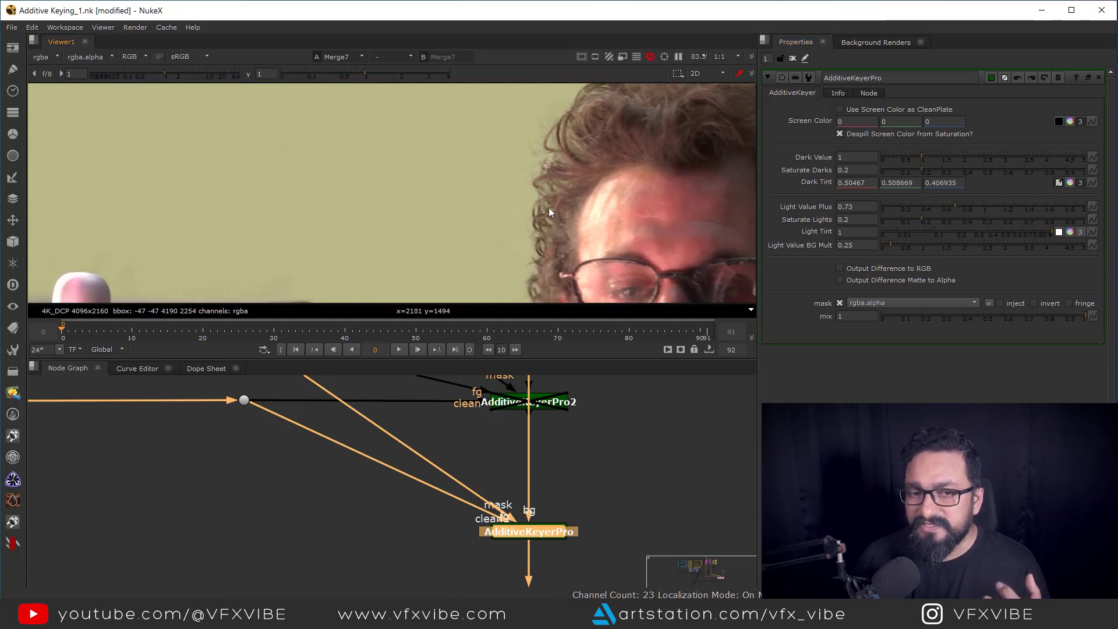
{"action": "scroll", "coordinate": [551, 205], "scroll_direction": "down", "scroll_amount": 2}
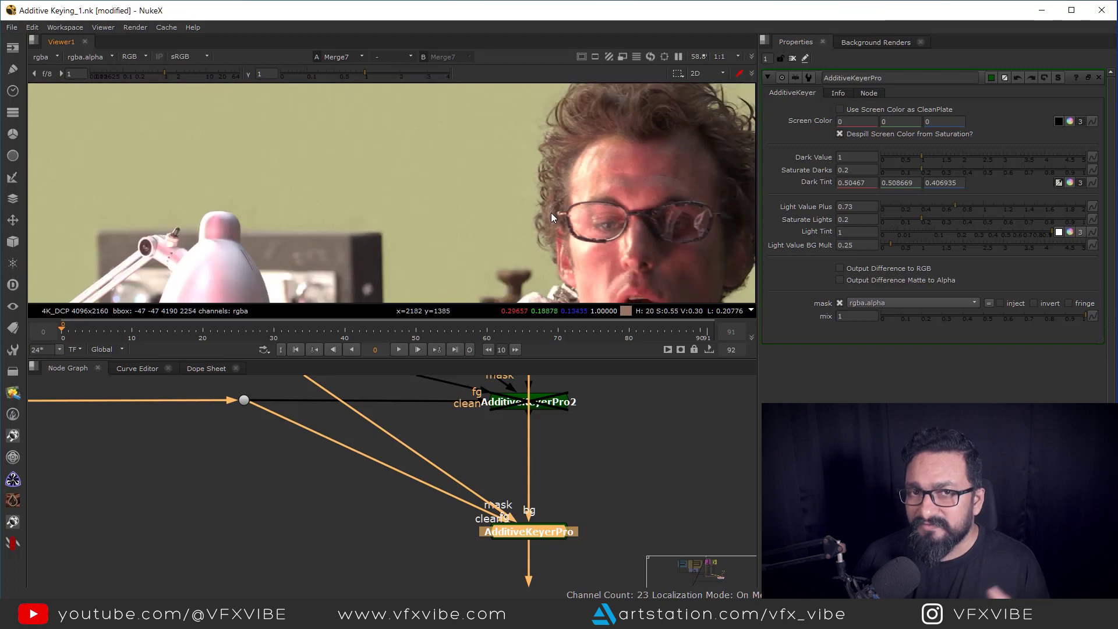
{"action": "left_click_drag", "start_coordinate": [601, 513], "coordinate": [445, 557]}
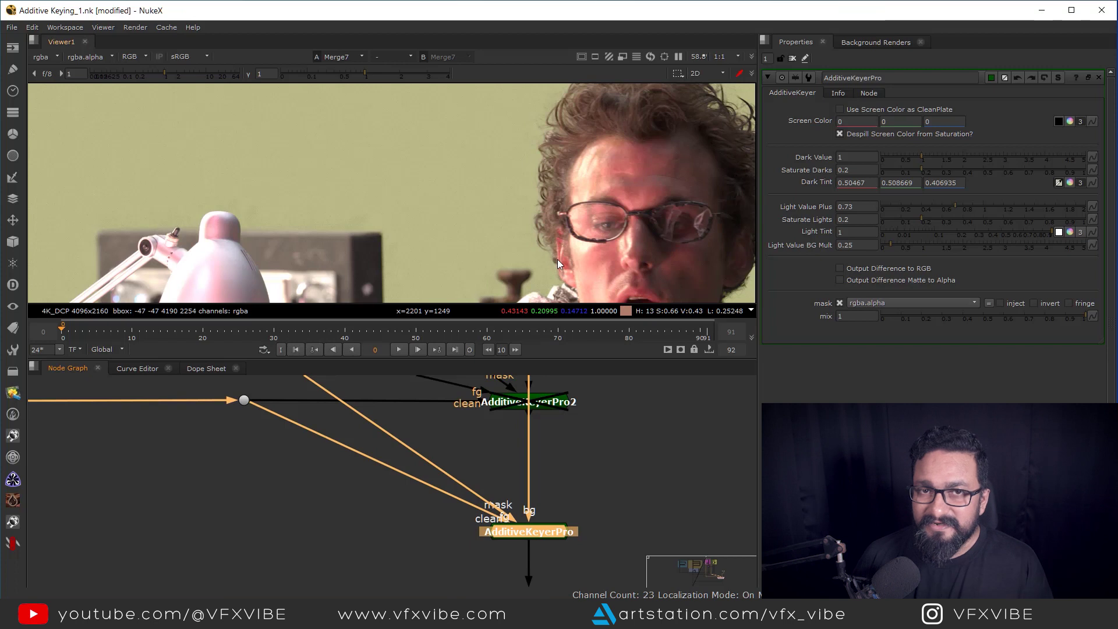
{"action": "scroll", "coordinate": [550, 215], "scroll_direction": "down", "scroll_amount": 5}
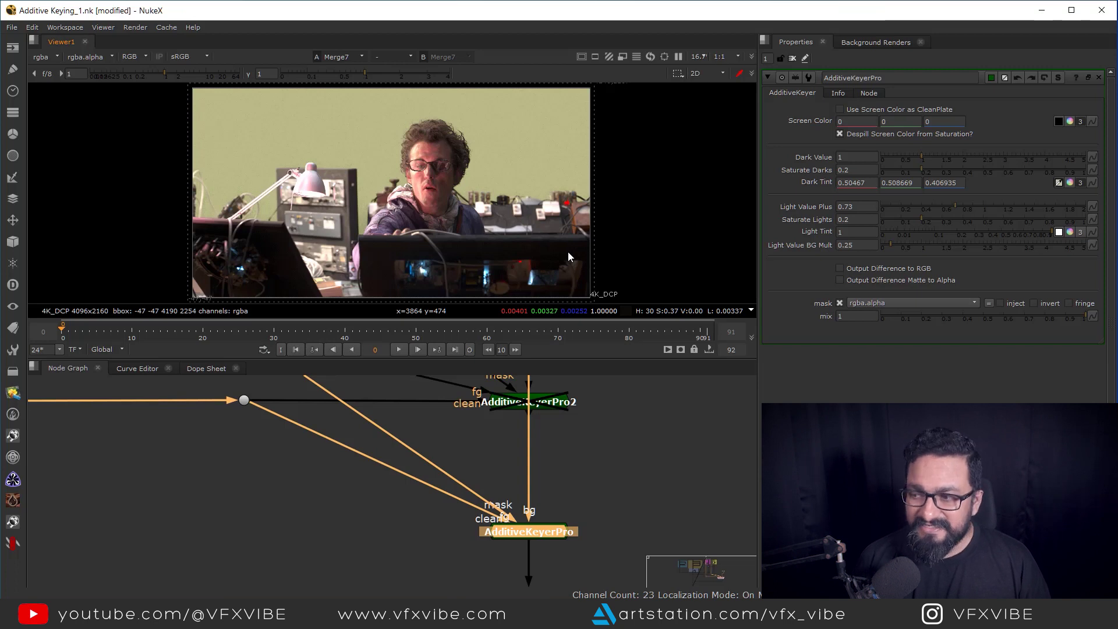
- Review the node graph from the despill and matte groups to the AdditiveKeyerPro on the background line, and select the keying setup's nodes
{"action": "scroll", "coordinate": [489, 491], "scroll_direction": "down", "scroll_amount": 5}
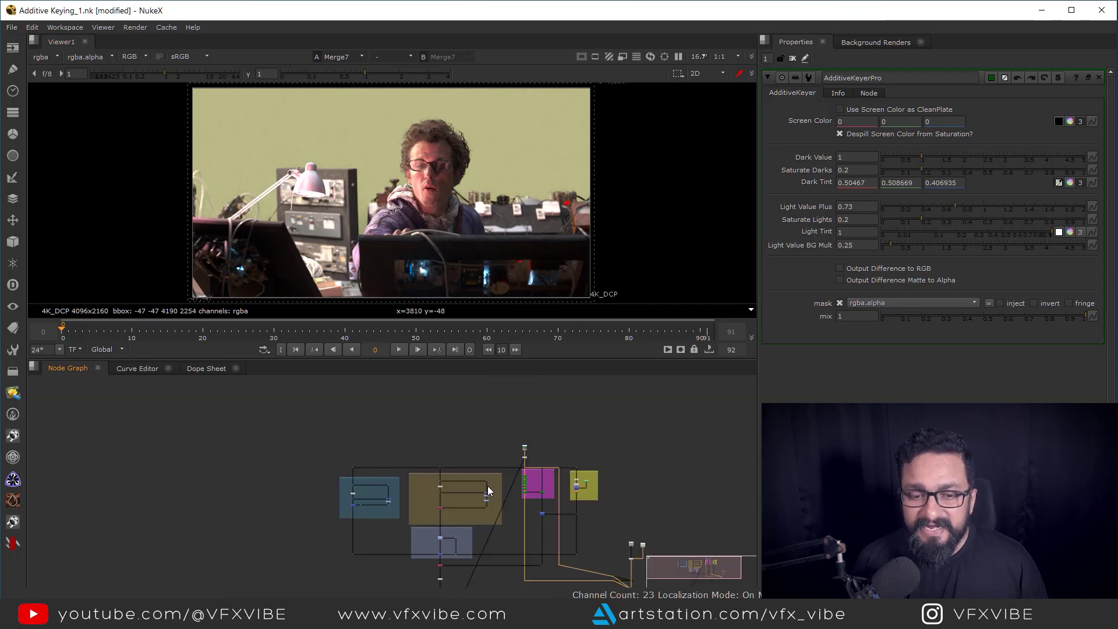
{"action": "scroll", "coordinate": [490, 492], "scroll_direction": "up", "scroll_amount": 4}
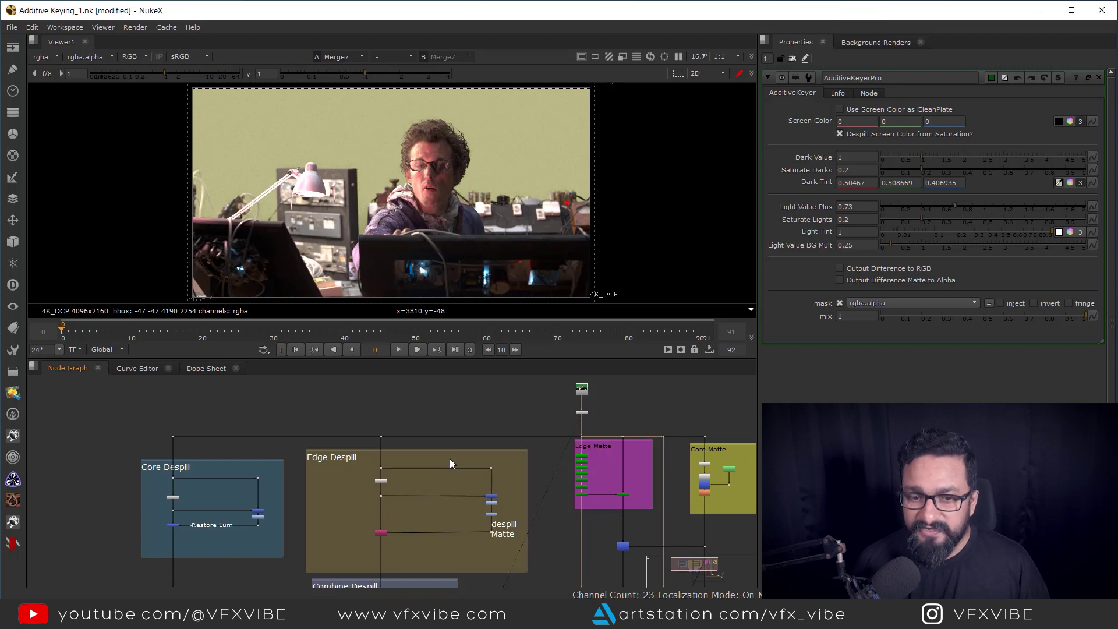
{"action": "middle_click_drag", "start_coordinate": [527, 521], "coordinate": [484, 434]}
{"action": "middle_click_drag", "start_coordinate": [664, 555], "coordinate": [496, 416]}
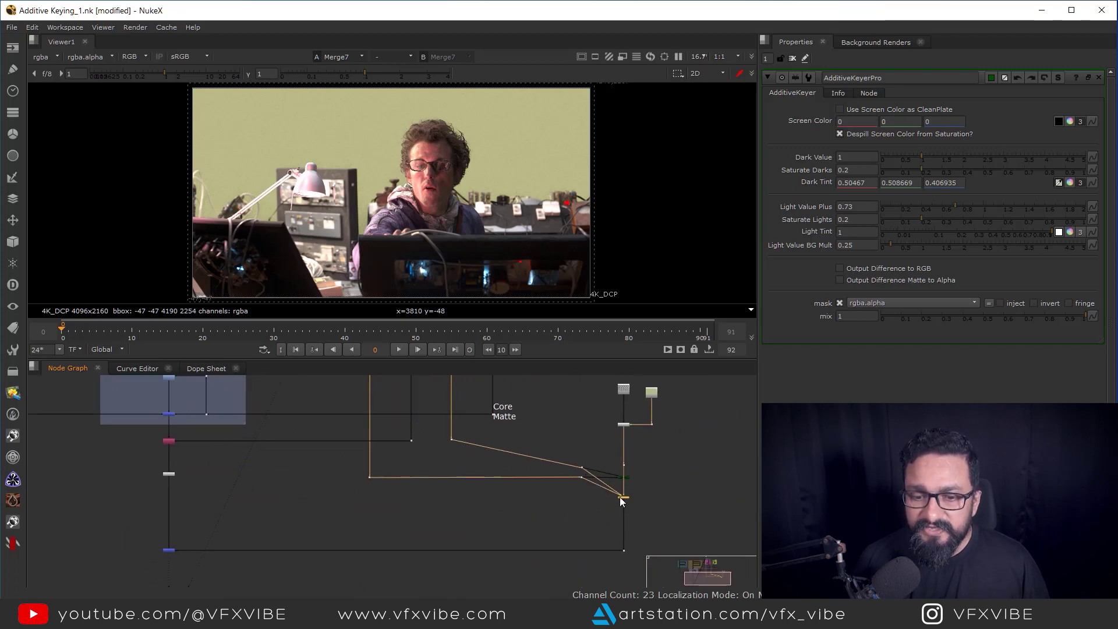
{"action": "scroll", "coordinate": [616, 498], "scroll_direction": "up", "scroll_amount": 5}
{"action": "left_click_drag", "start_coordinate": [600, 513], "coordinate": [655, 475]}
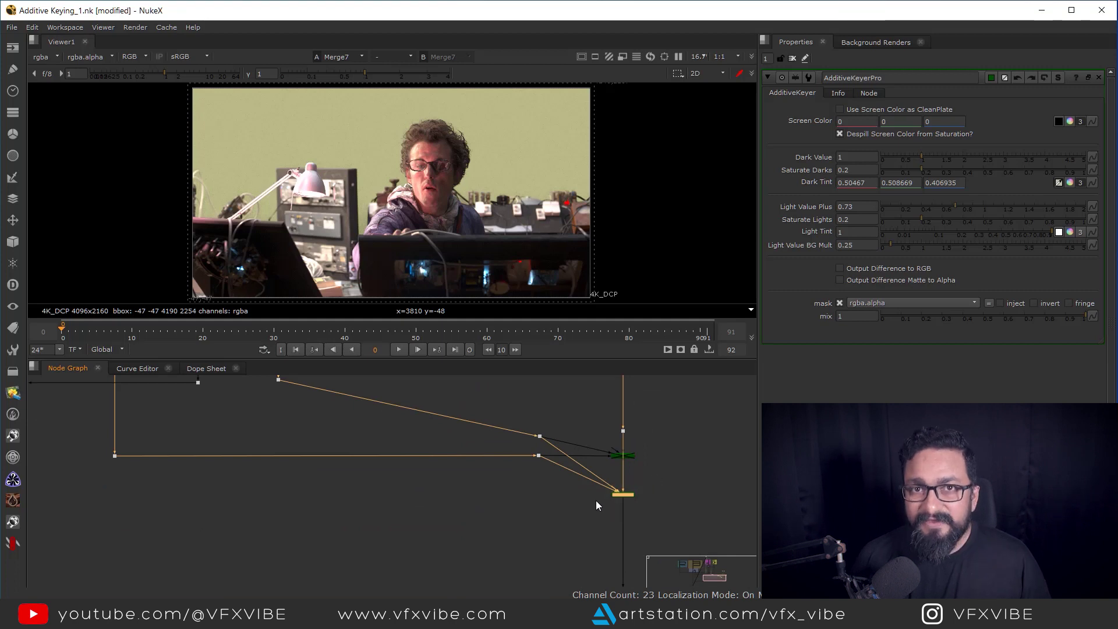
{"action": "middle_click_drag", "start_coordinate": [514, 388], "coordinate": [575, 502]}
{"action": "scroll", "coordinate": [575, 502], "scroll_direction": "down", "scroll_amount": 6}
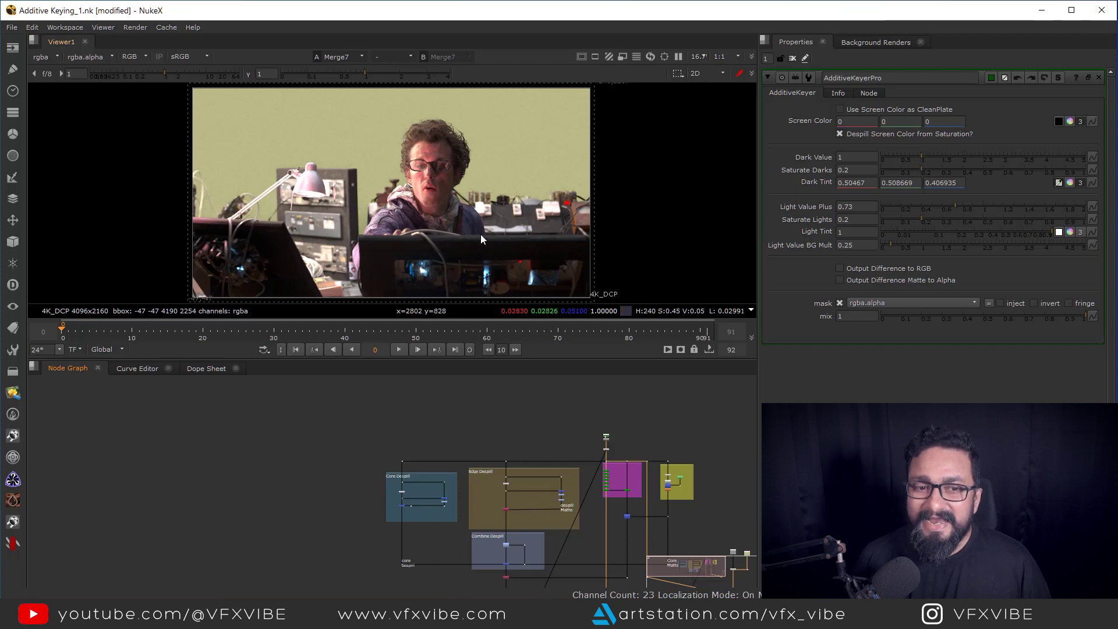
{"action": "left_click_drag", "start_coordinate": [326, 389], "coordinate": [728, 577]}
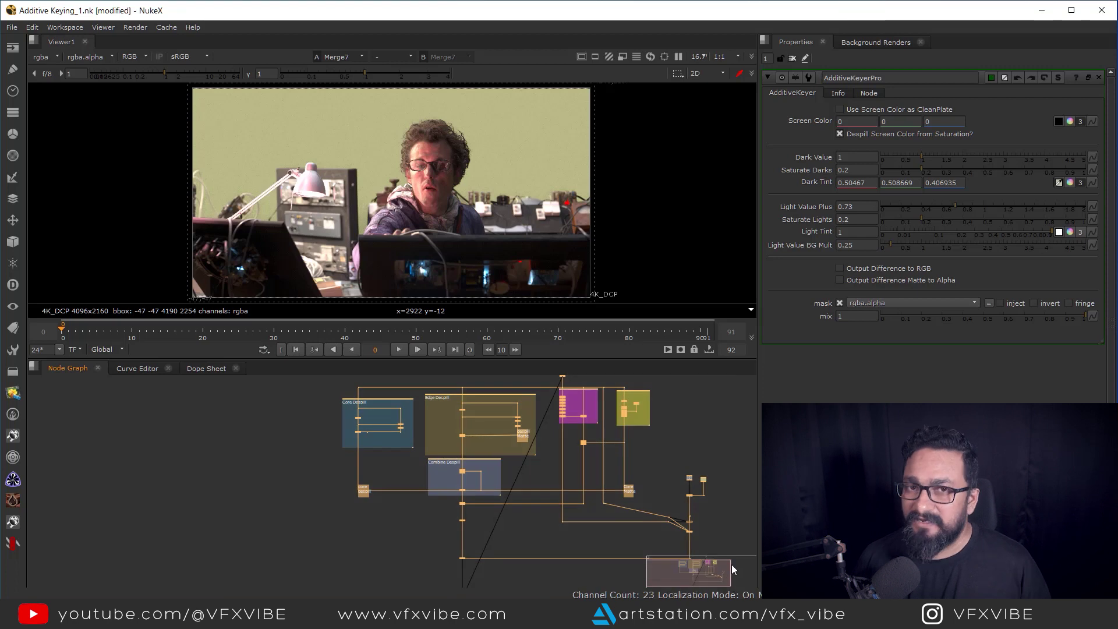